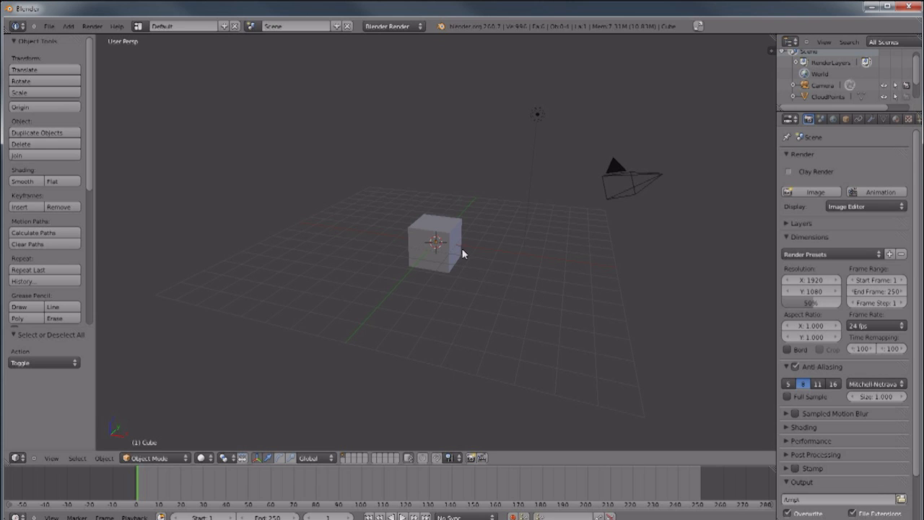
- Try selecting the cube and the lamp in turn, and try moving the cube freely in the viewport
right_click(443, 232)
mouse_move(570, 314)
middle_down()
mouse_move(527, 335)
mouse_move(583, 312)
middle_up()
middle_drag(528, 320, 507, 240)
right_click(520, 143)
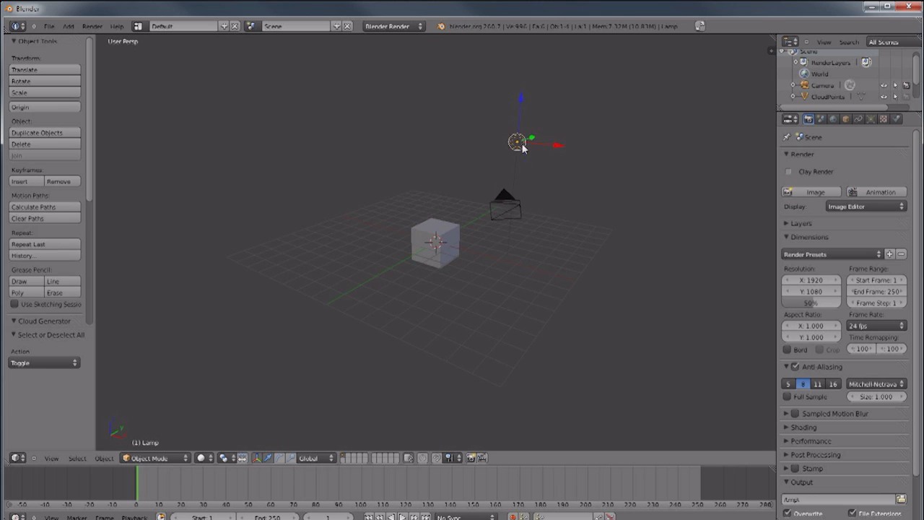
right_click(469, 242)
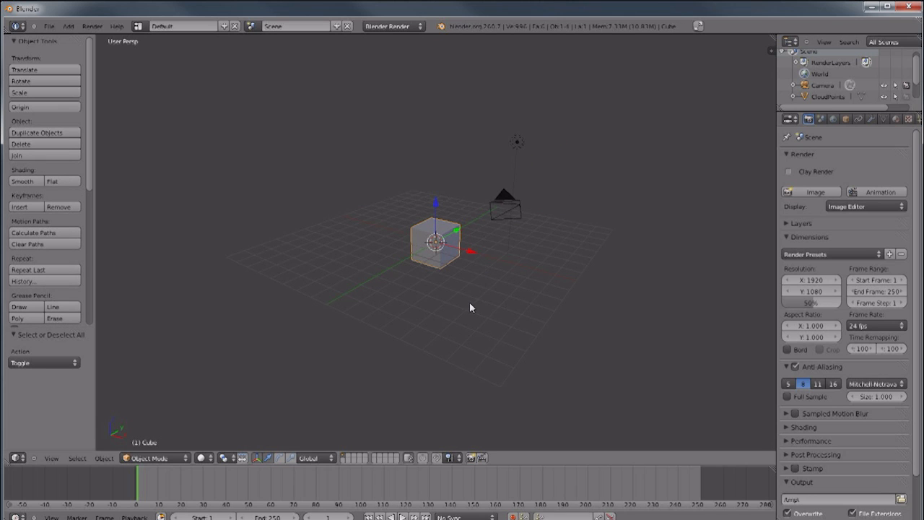
key(g)
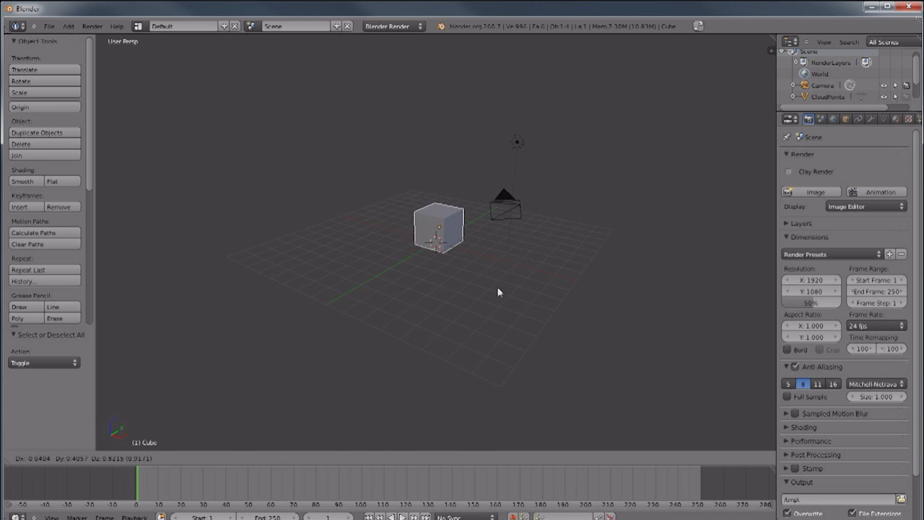
right_click(499, 293)
- Move the lamp freely by about 1.173 in X, 1.483 in Y and 1.259 in Z
right_click(515, 139)
key(g)
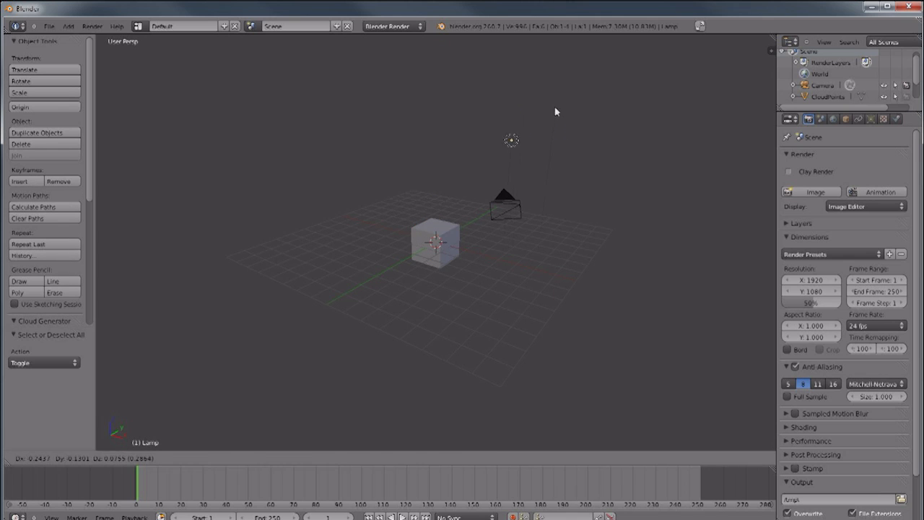
click(555, 114)
- Select the cube and try rotating and scaling it freely
right_click(471, 249)
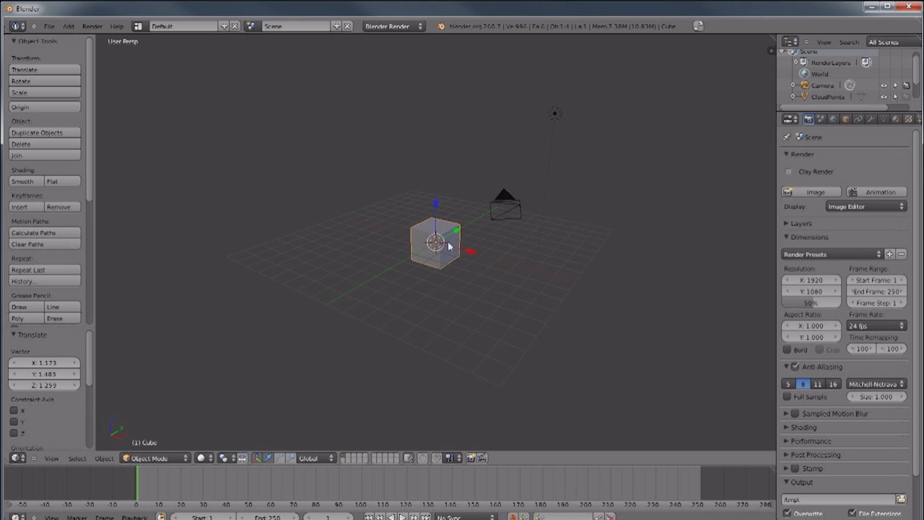
key(r)
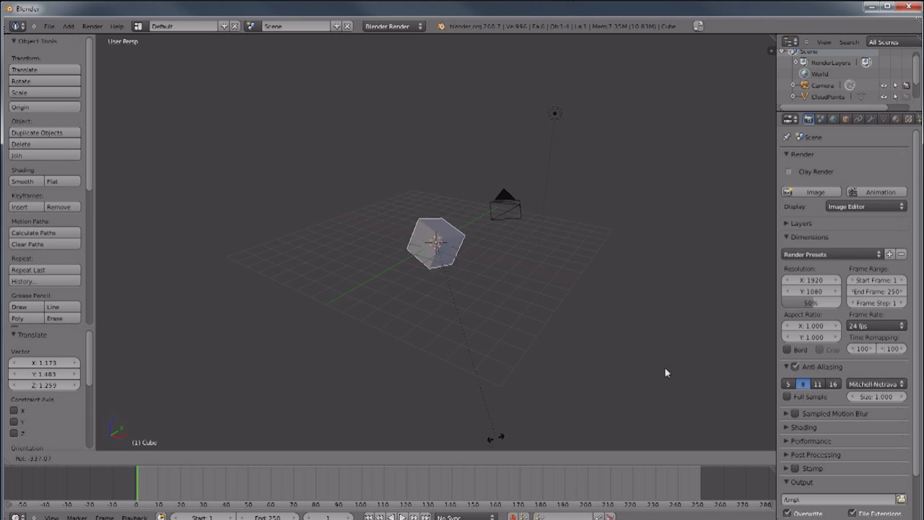
right_click(432, 241)
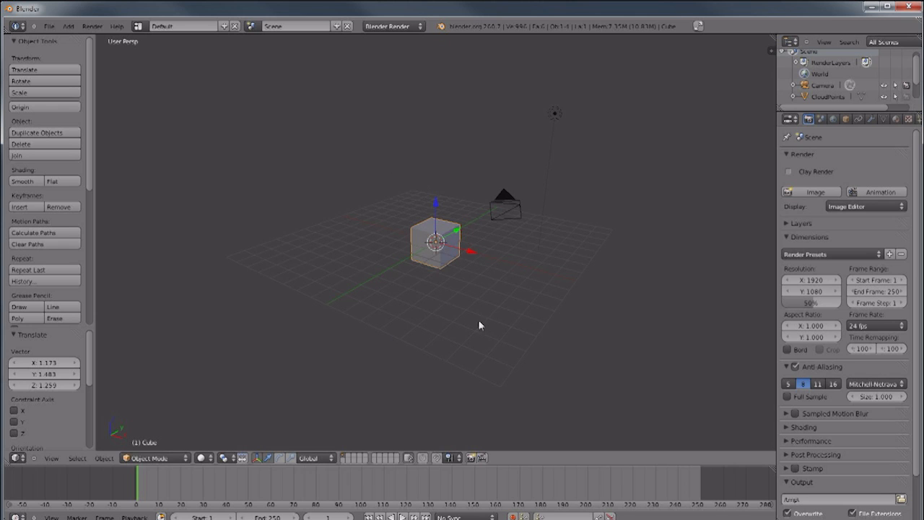
key(s)
right_click(576, 306)
- Try to move the cube constrained to the global Z, X and Y axes in turn
middle_drag(320, 322, 384, 341)
scroll(464, 313, up, 3)
middle_drag(465, 311, 470, 354)
key(g)
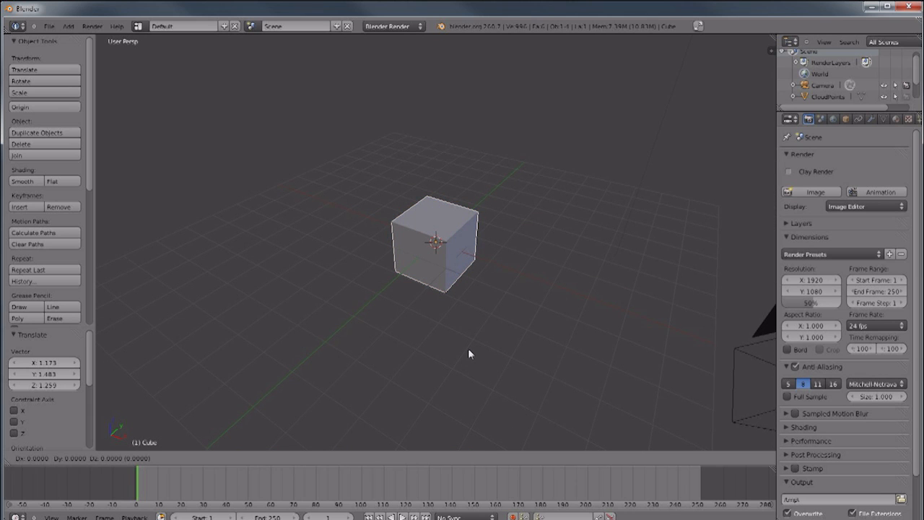
key(z)
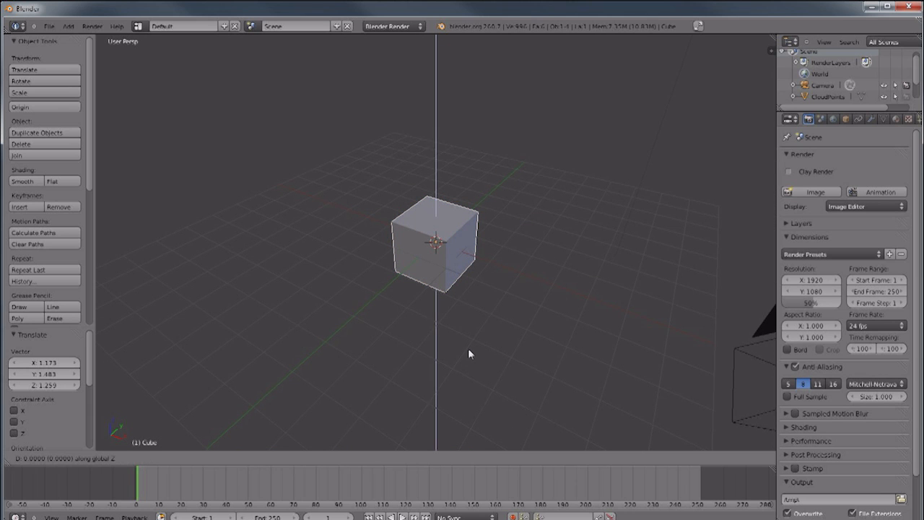
key(x)
key(y)
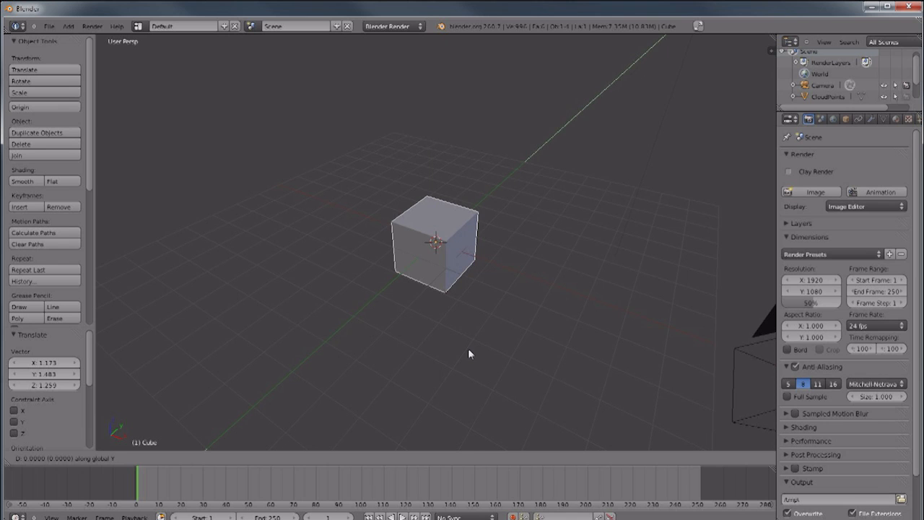
key(z)
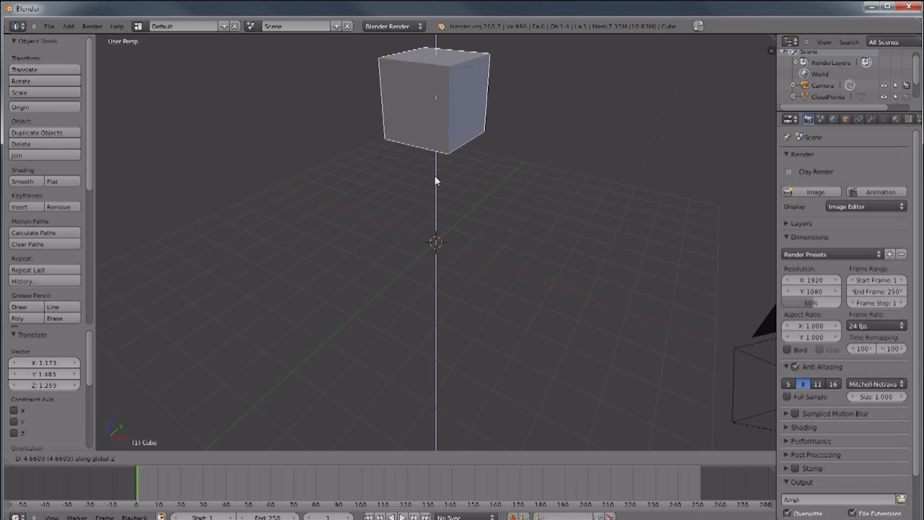
key(x)
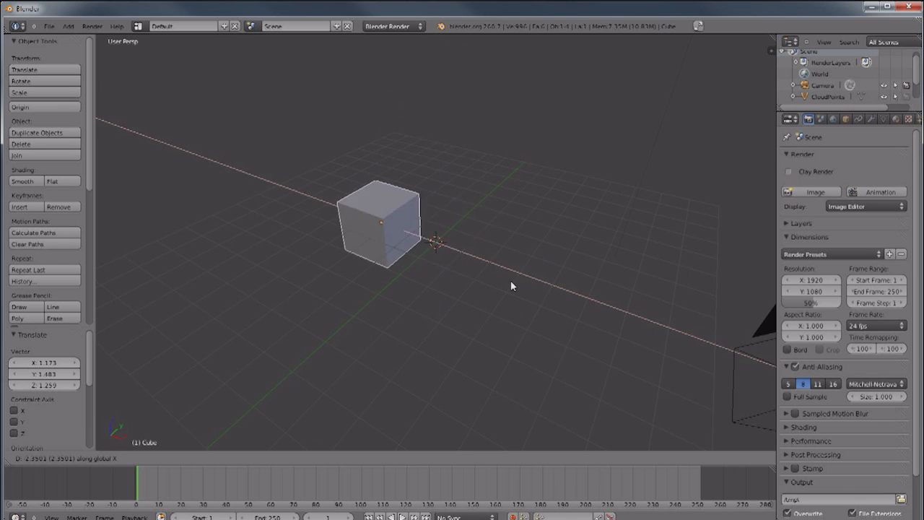
right_click(491, 271)
- Try to move the cube along the global Z axis only
middle_drag(498, 275, 429, 298)
scroll(585, 342, down, 3)
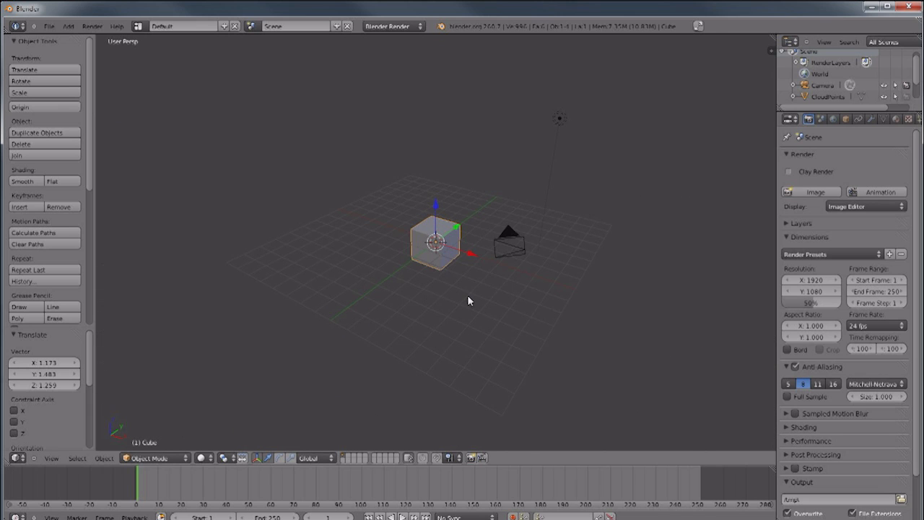
key(g)
key(z)
right_click(458, 320)
- Try rotating the cube by about 11.85 degrees and deselecting everything, undoing both changes
key(r)
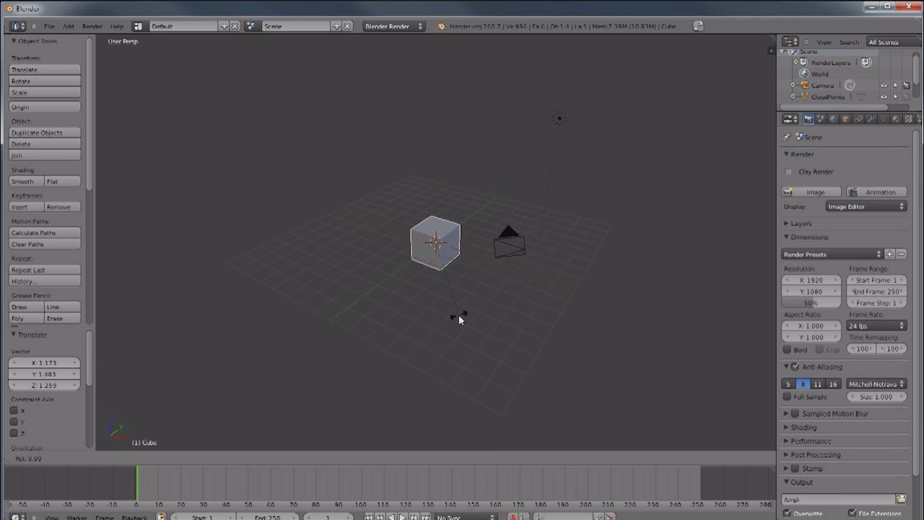
click(500, 309)
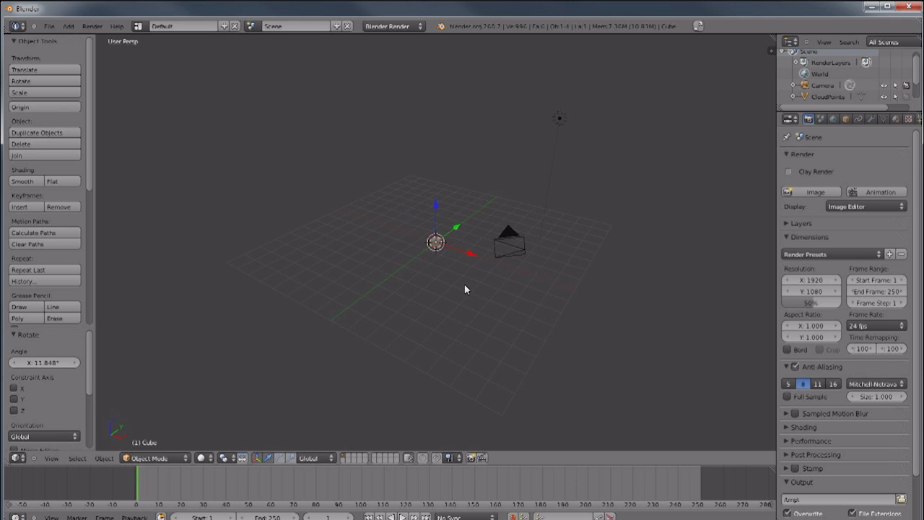
key(ctrl+z)
scroll(464, 289, up, 3)
middle_drag(464, 288, 503, 314)
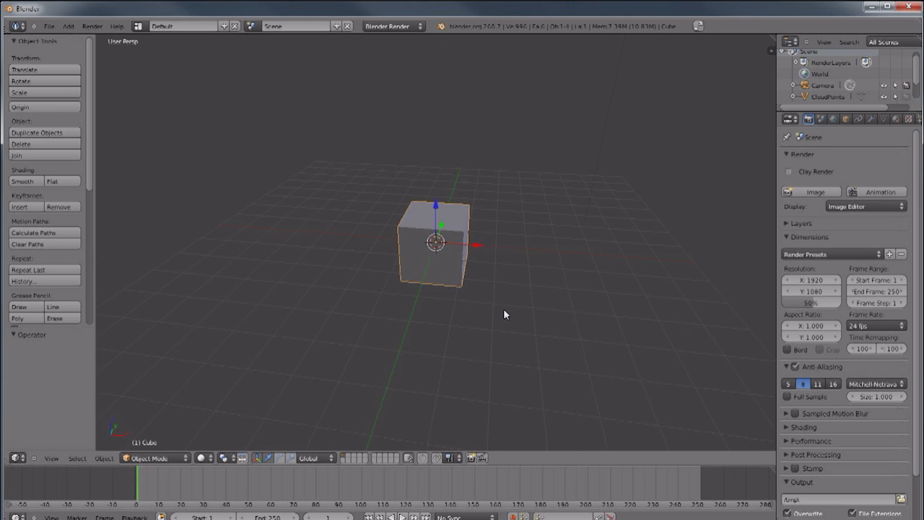
key(a)
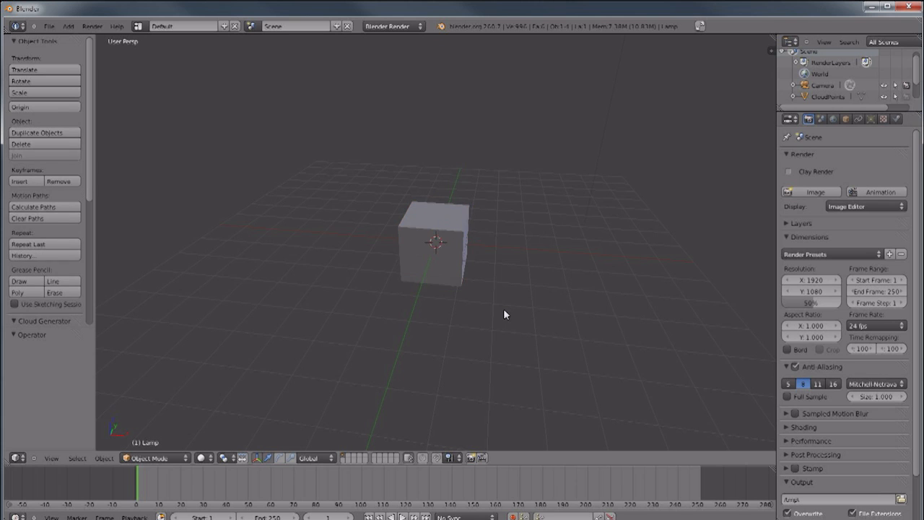
key(ctrl+z)
- Look through the scene camera, fit its whole frame in the viewport, and return to the user perspective view
middle_drag(489, 310, 492, 364)
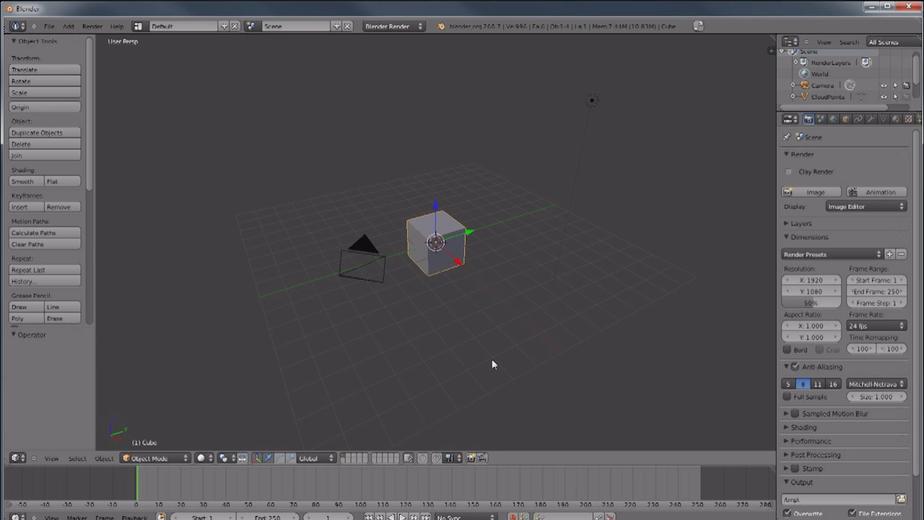
key(KP_0)
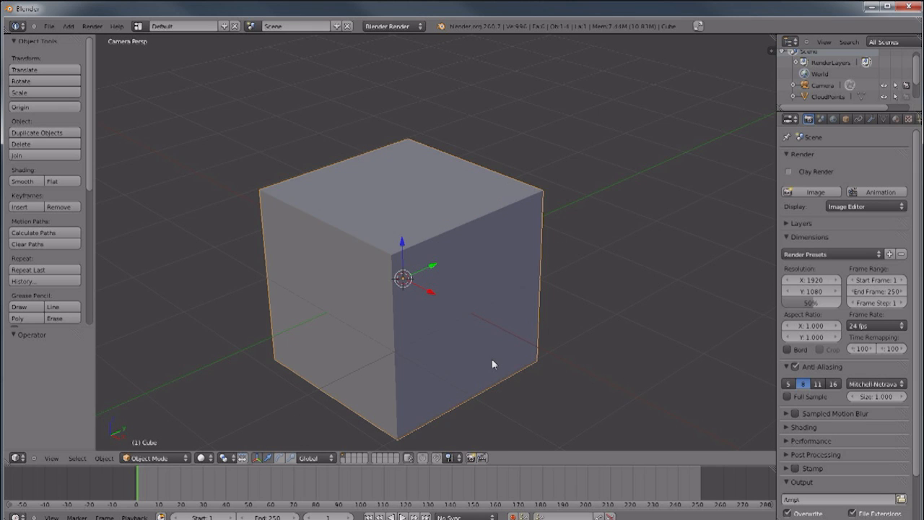
key(Home)
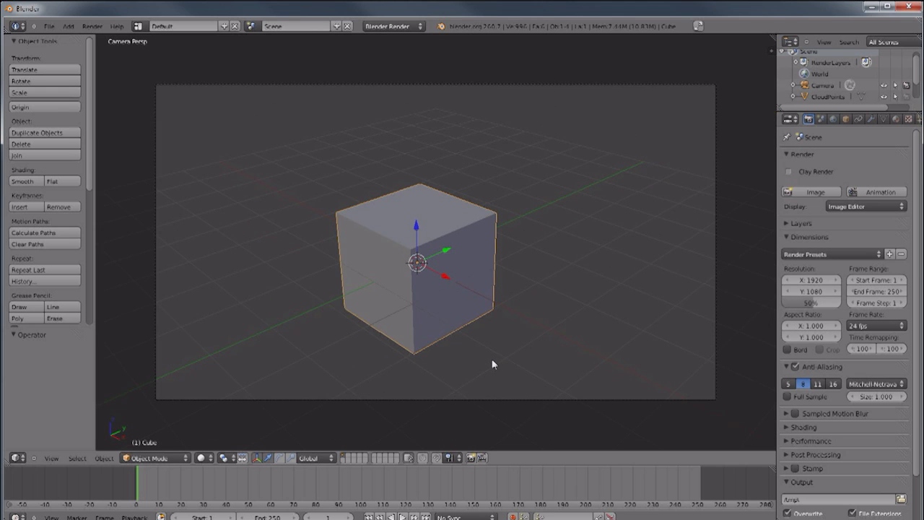
key(KP_0)
key(KP_0)
key(KP_0)
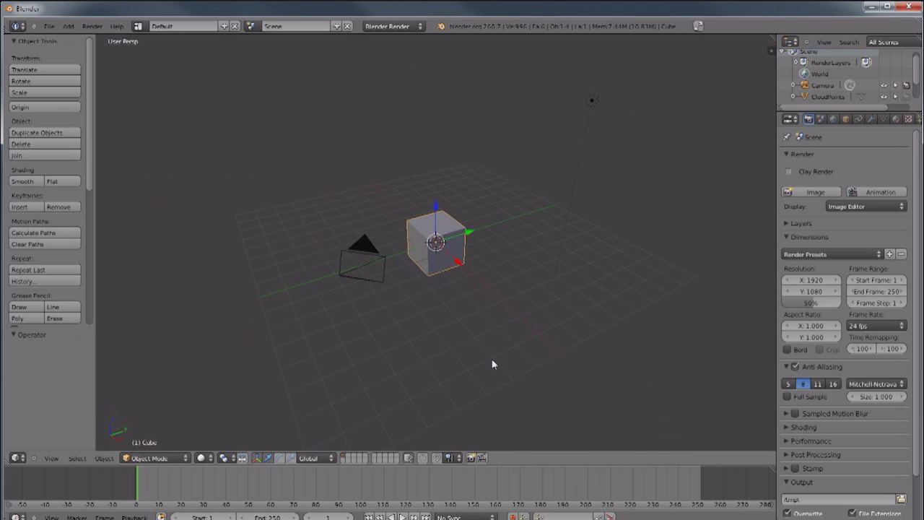
- View the cube from the top, front and right side, and orbit the view incrementally up, down and sideways
key(KP_7)
key(KP_1)
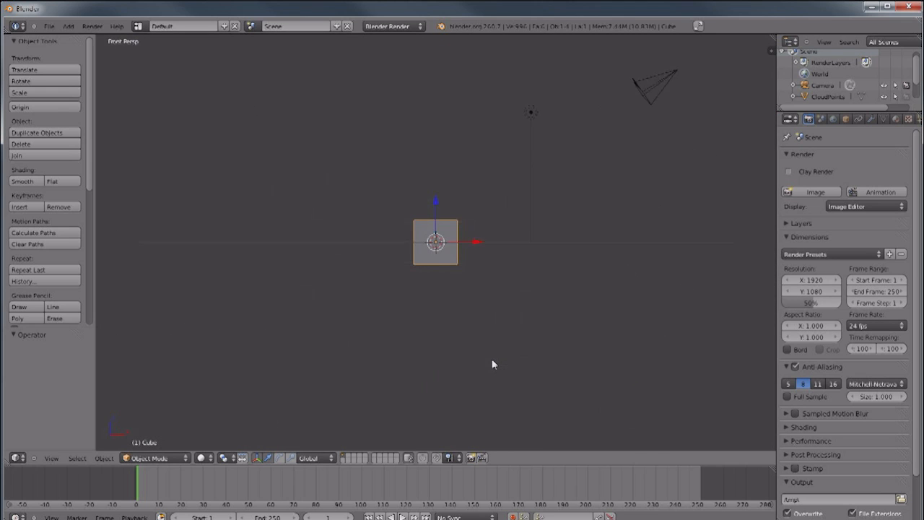
key(KP_3)
key(KP_8)
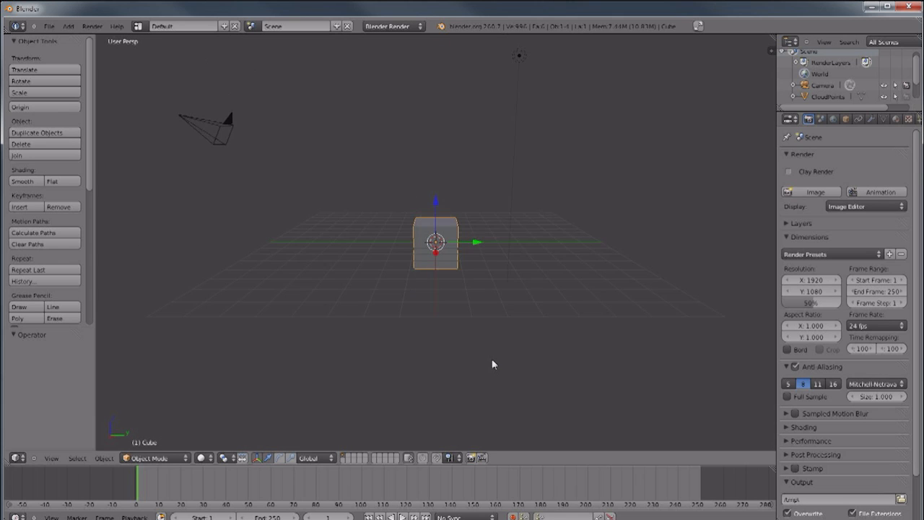
key(KP_2)
key(KP_2)
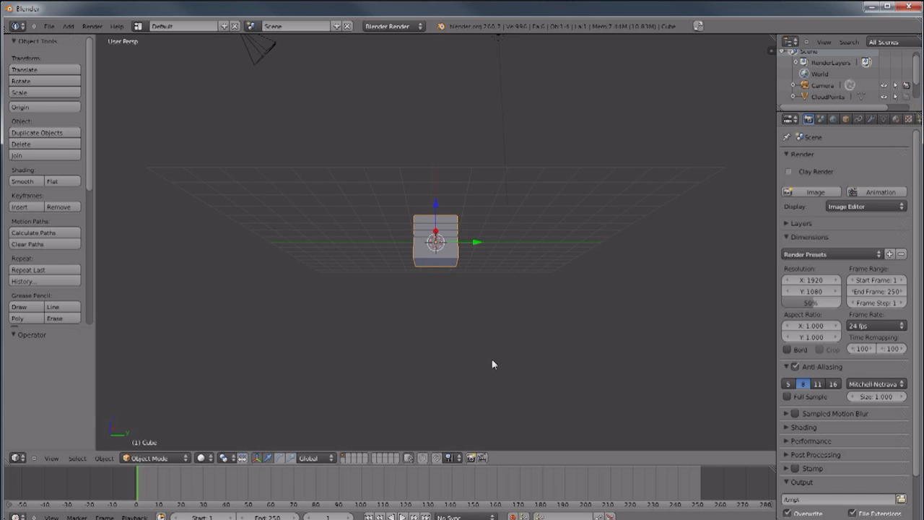
key(KP_4)
key(KP_4)
key(KP_4)
key(KP_4)
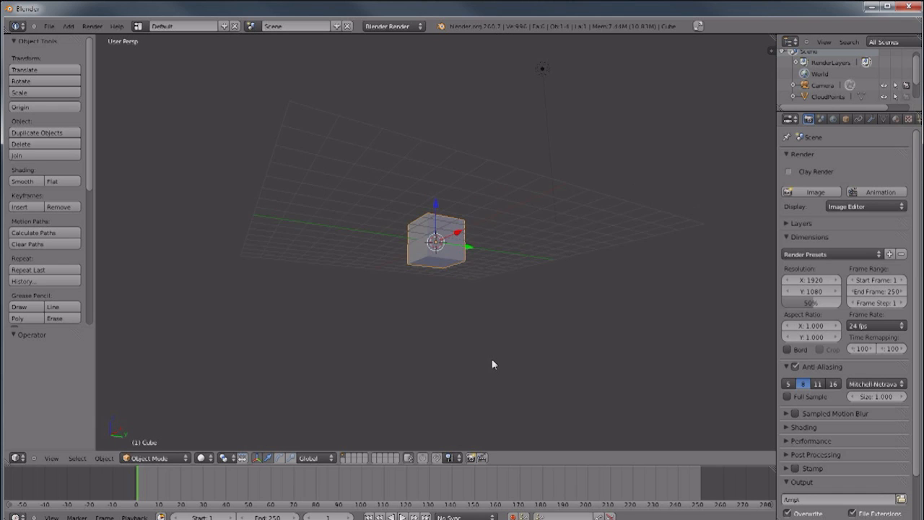
- Compare the orthographic and perspective projections of the cube from several angles, ending in perspective
key(KP_5)
key(KP_5)
key(KP_5)
key(KP_5)
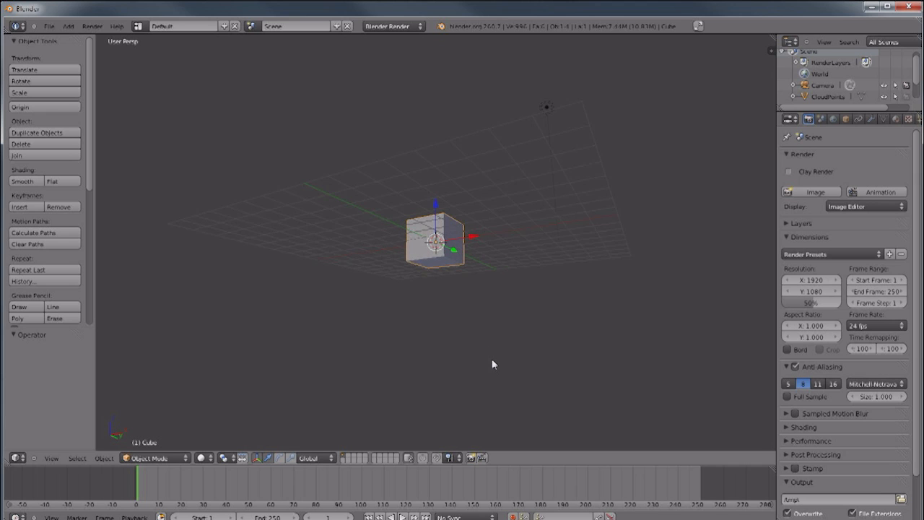
key(KP_5)
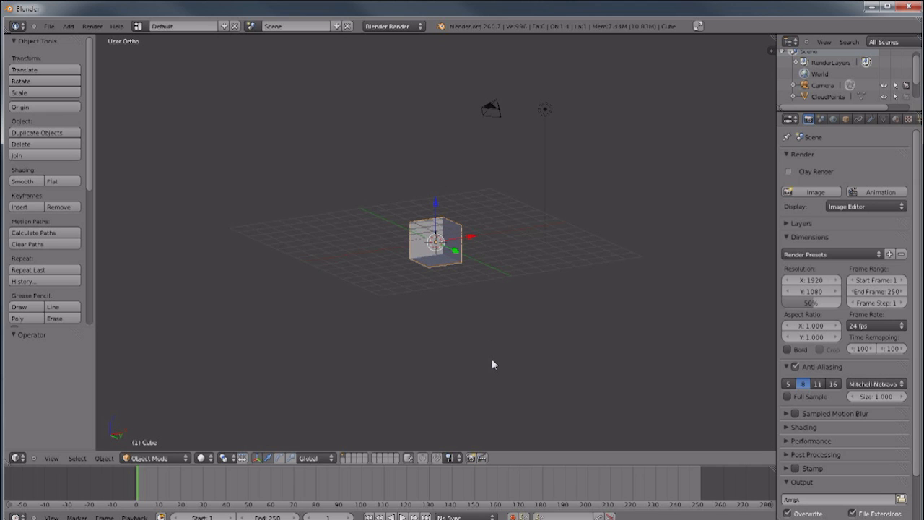
scroll(493, 364, up, 4)
middle_drag(493, 366, 268, 438)
middle_drag(348, 381, 517, 359)
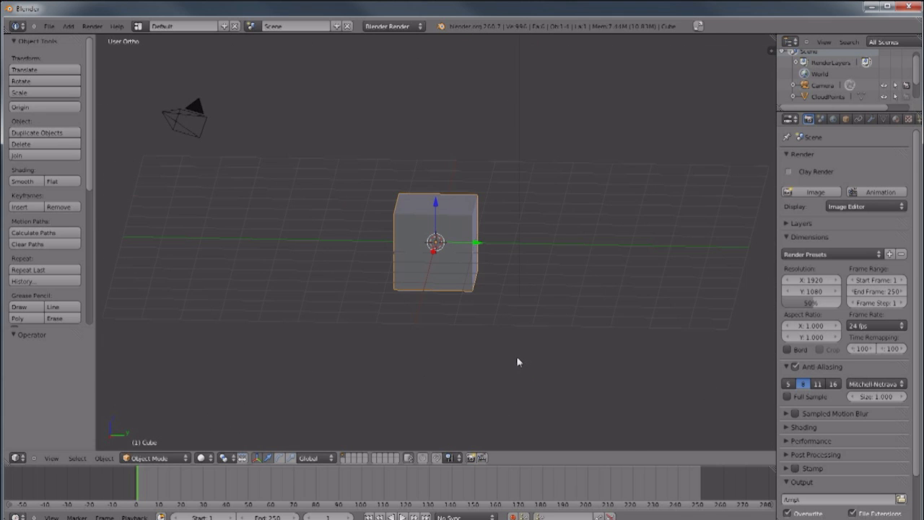
key(KP_5)
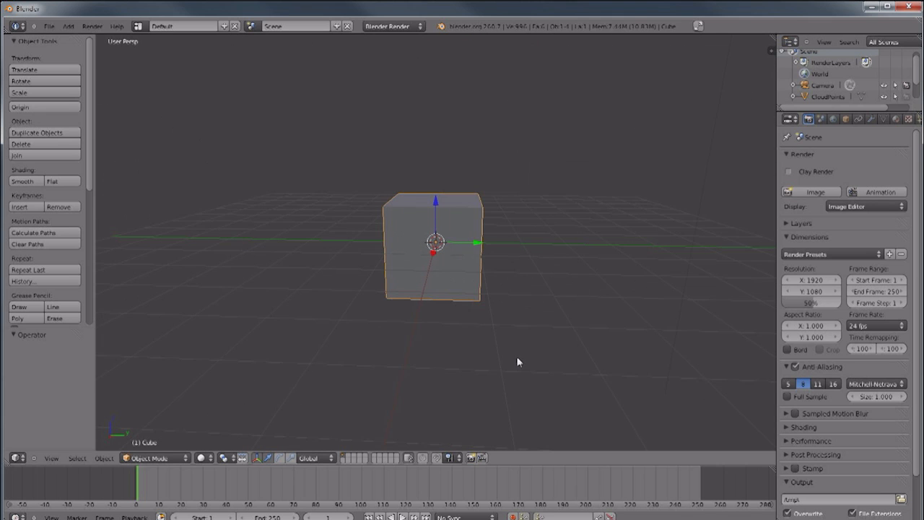
middle_drag(377, 371, 477, 361)
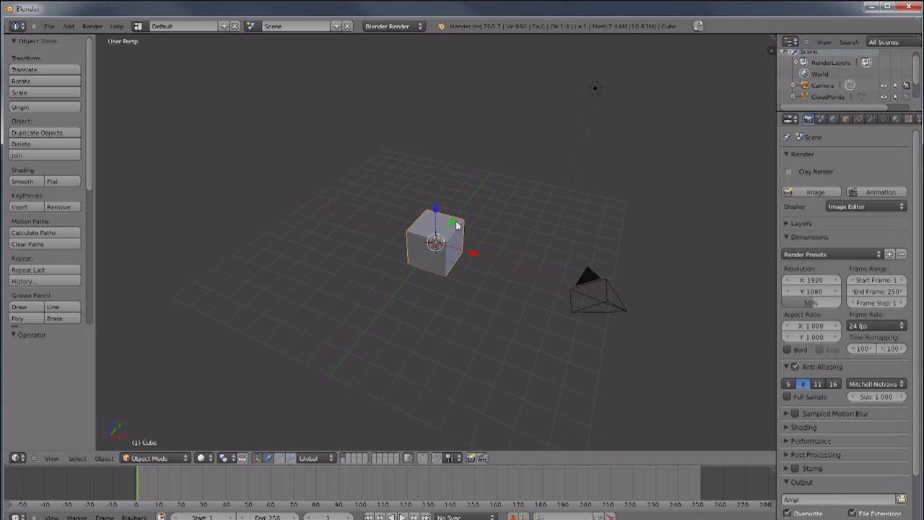
- Move the cube about -3.18 units along the global Y axis
key(g)
key(y)
click(421, 269)
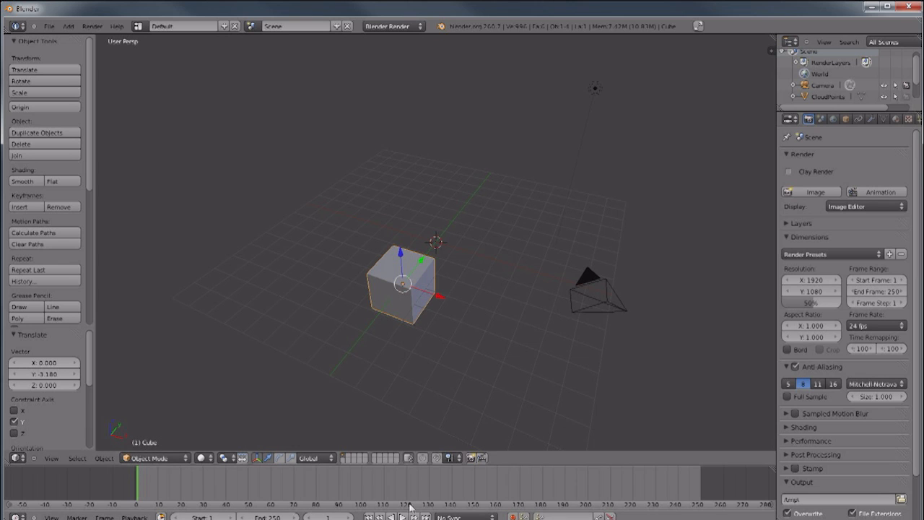
- Set the current frame to 0 and insert a LocRotScale keyframe for the cube
mouse_move(137, 490)
mouse_down()
mouse_move(305, 488)
mouse_move(133, 488)
mouse_up()
middle_drag(527, 352, 498, 351)
key(i)
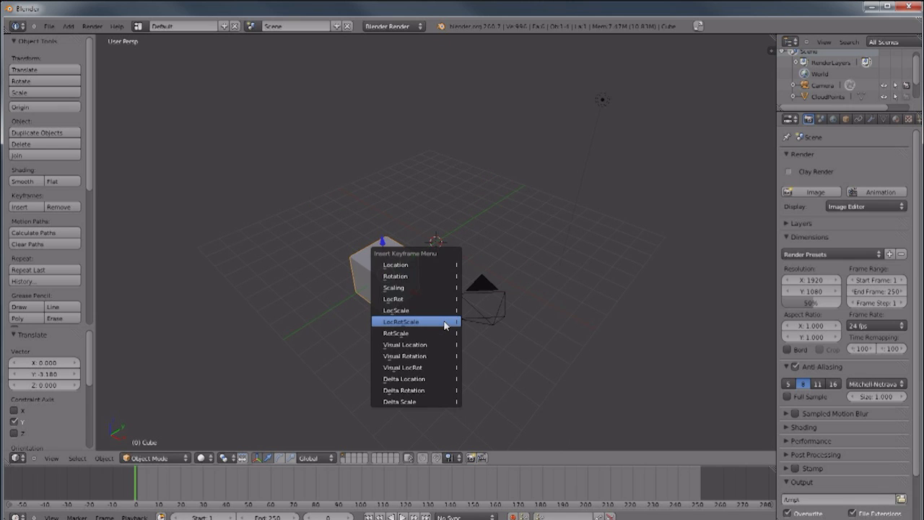
click(406, 324)
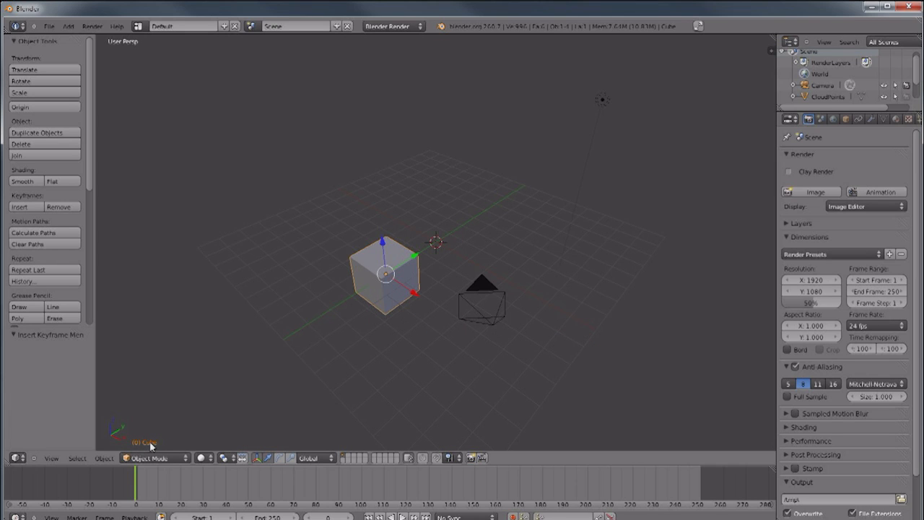
- Go to frame 30, move the cube about 6.45 units along the Y axis and rotate it about 74.7° in the view
drag(139, 480, 203, 483)
drag(420, 256, 503, 210)
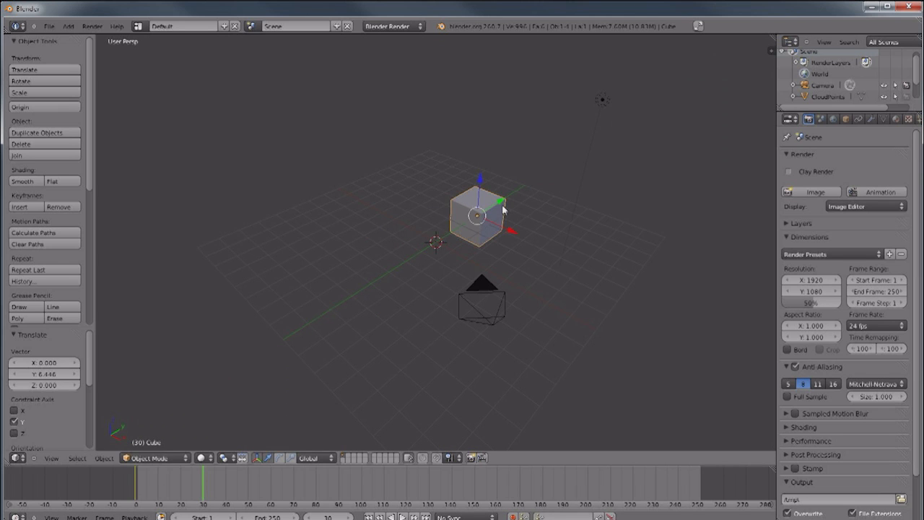
key(r)
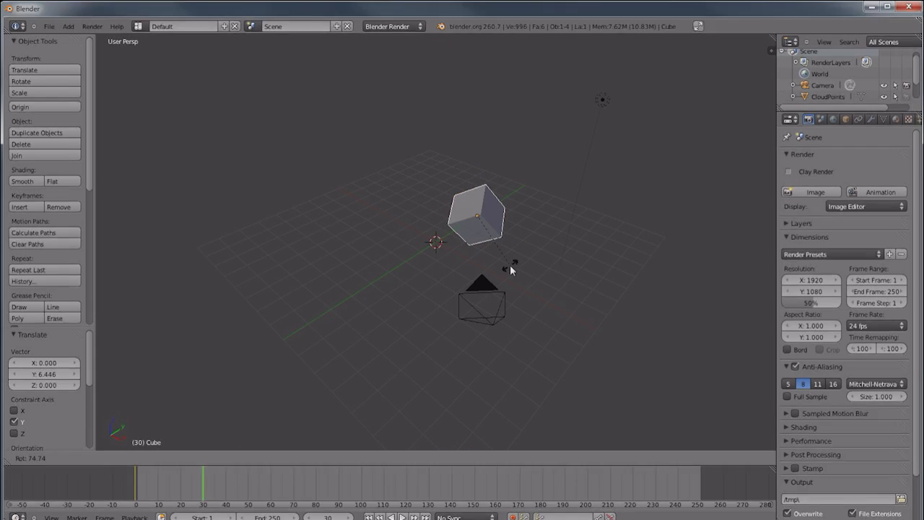
click(511, 267)
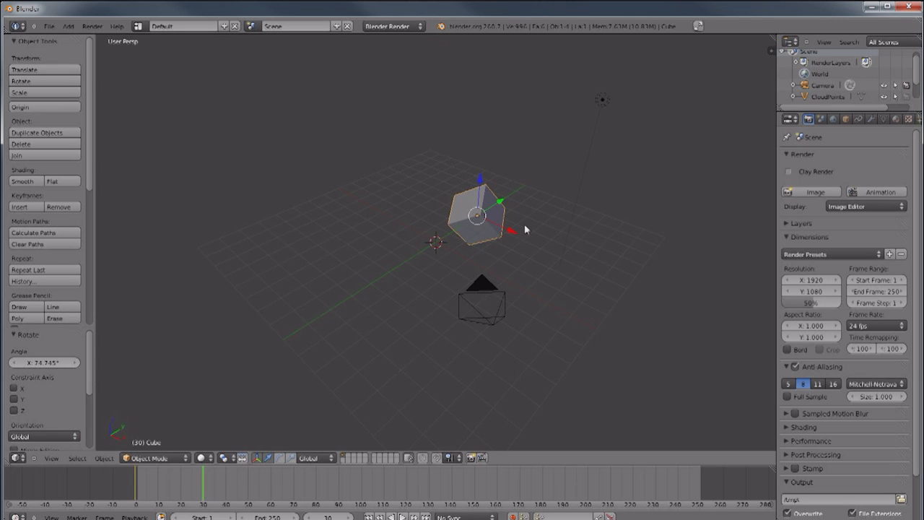
- Scale the cube by about 1.8 and insert a LocRotScale keyframe for it at frame 30
key(s)
click(563, 220)
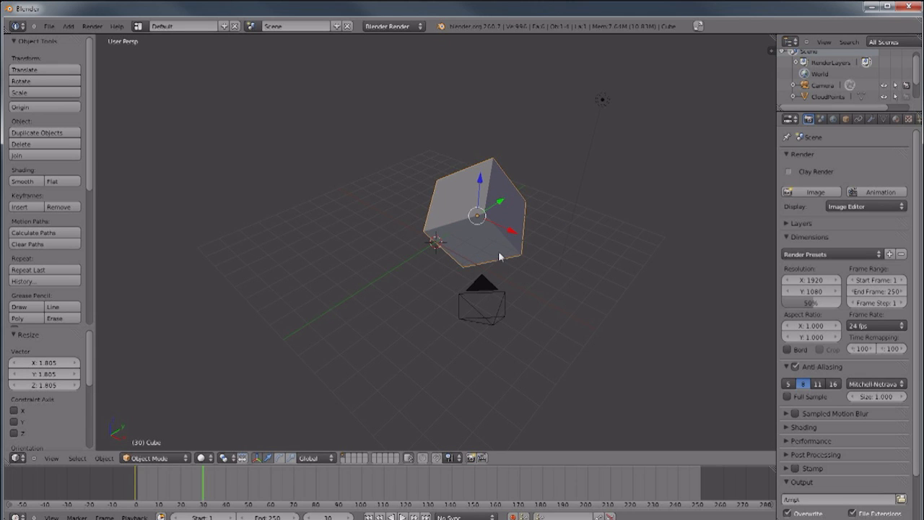
key(i)
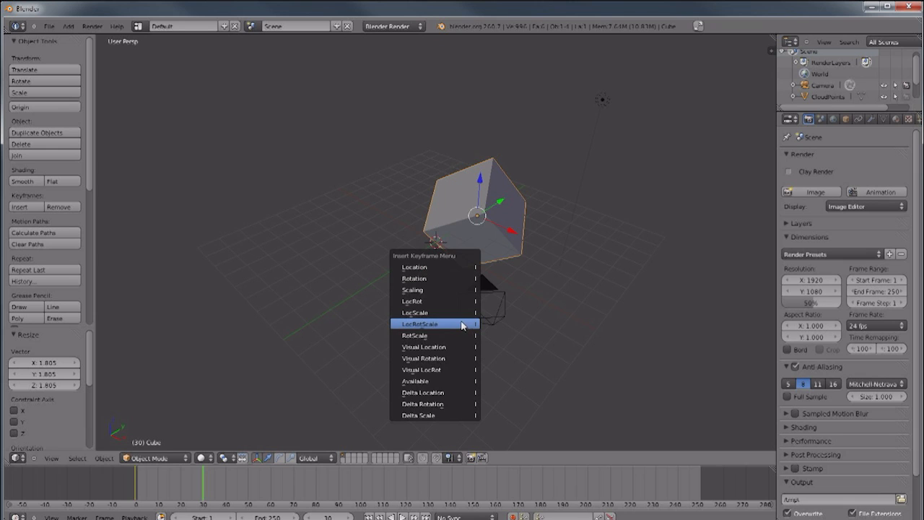
click(424, 324)
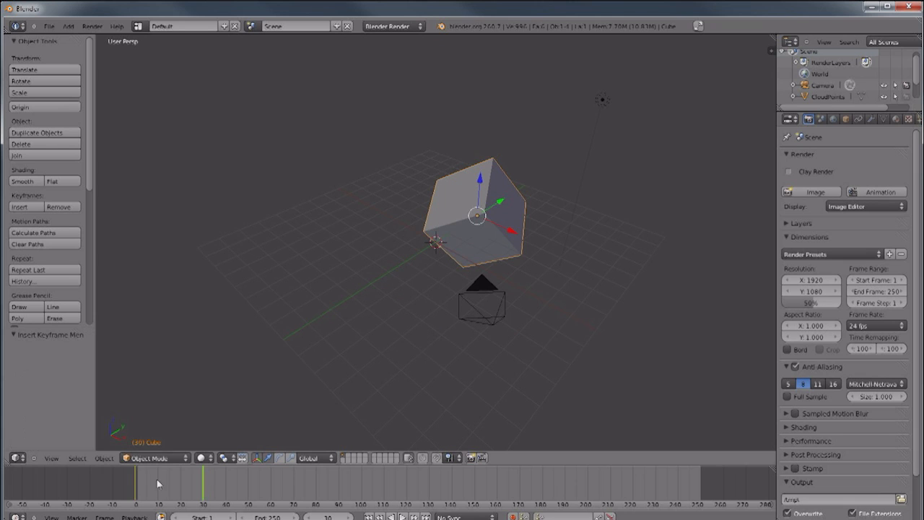
- Try moving the cube about -5.95 units along the X axis at frame 15
drag(205, 495, 169, 495)
key(g)
key(x)
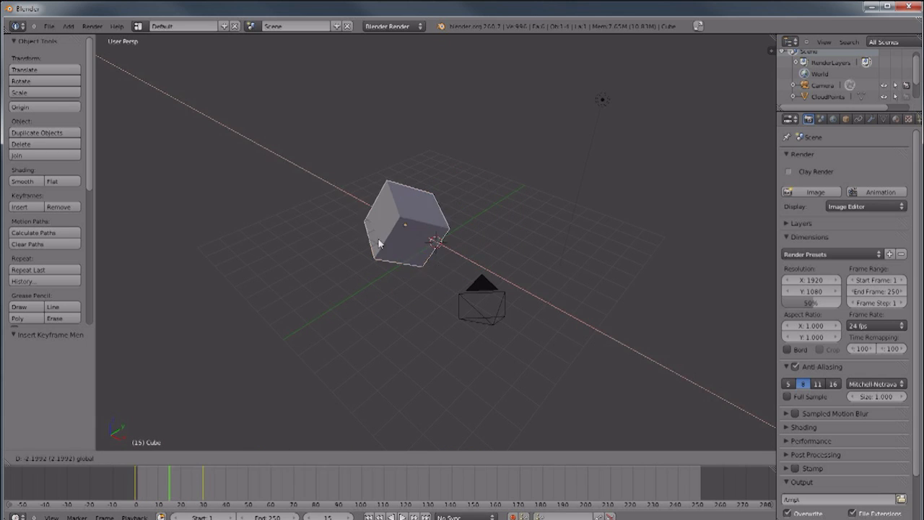
click(210, 459)
- With the current frame at 15, move the cube in the negative X direction and rotate it about -68.4° in the view
mouse_move(173, 489)
mouse_down()
mouse_move(160, 489)
mouse_move(177, 489)
mouse_move(169, 490)
mouse_up()
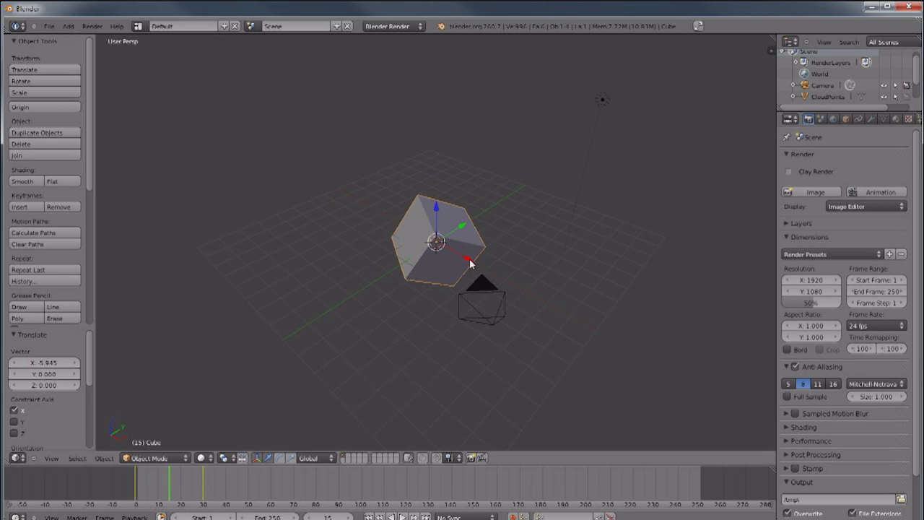
drag(469, 258, 424, 235)
key(r)
click(498, 276)
- Scale the cube by about 0.28 and insert a LocRotScale keyframe for it at frame 15
key(s)
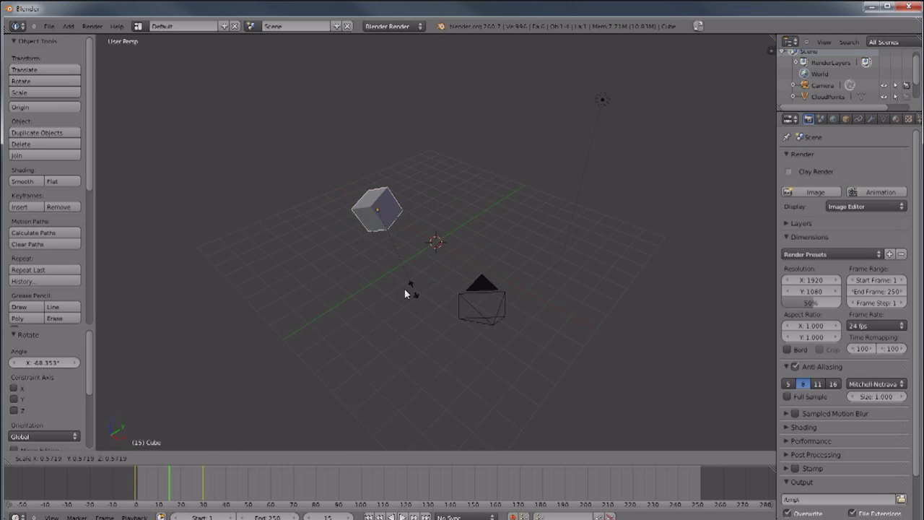
click(401, 245)
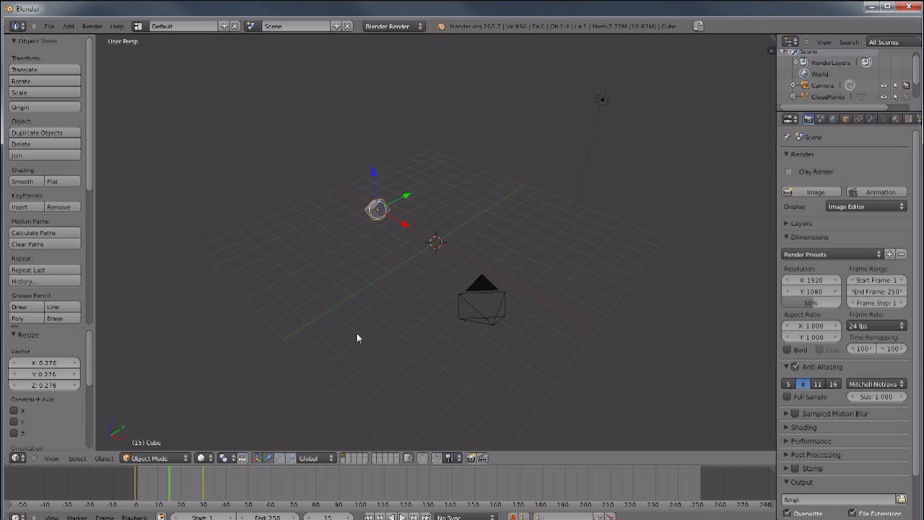
key(i)
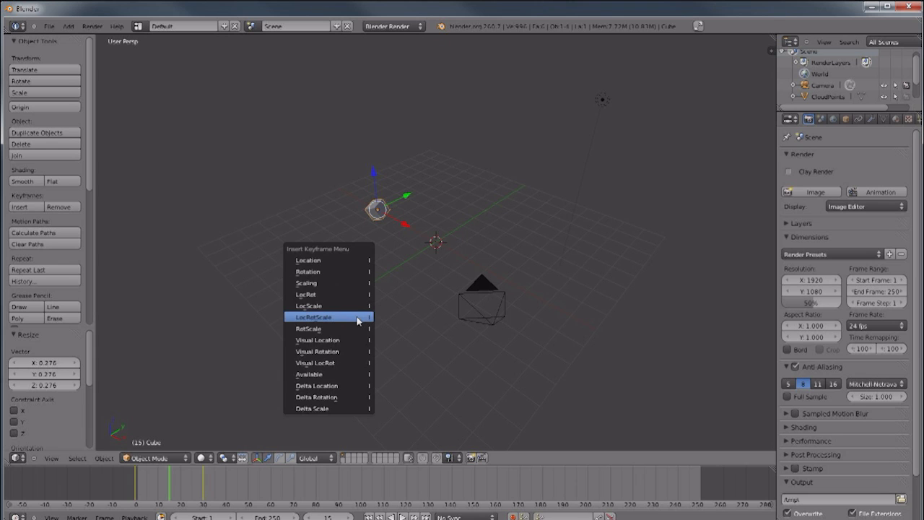
click(356, 316)
- Scrub the timeline to preview the cube's animation, stopping at frame 8, and view the cube from another angle
mouse_move(165, 482)
mouse_down()
mouse_move(137, 478)
mouse_move(206, 477)
mouse_move(155, 473)
mouse_up()
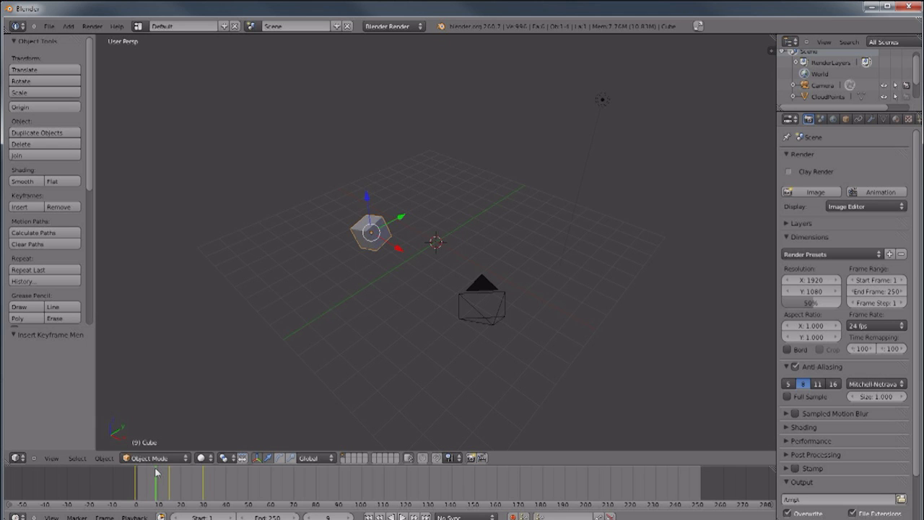
drag(156, 470, 153, 485)
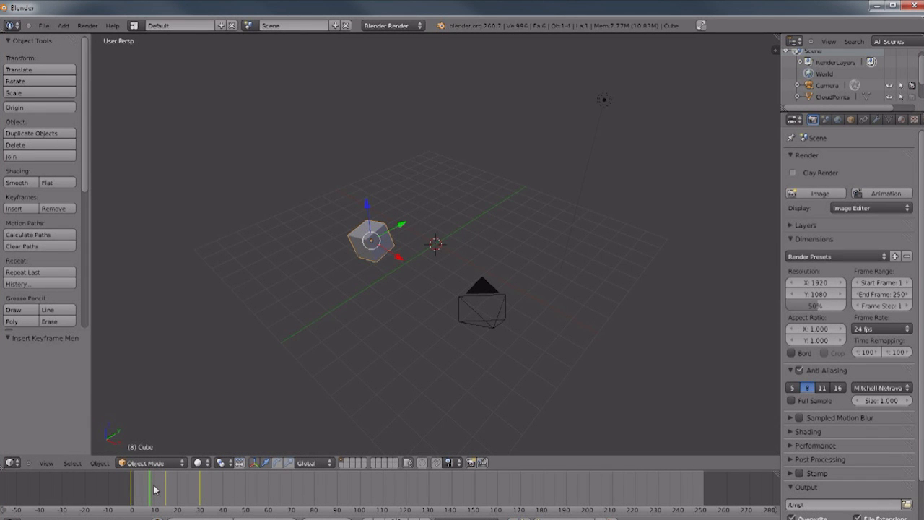
middle_drag(176, 446, 314, 379)
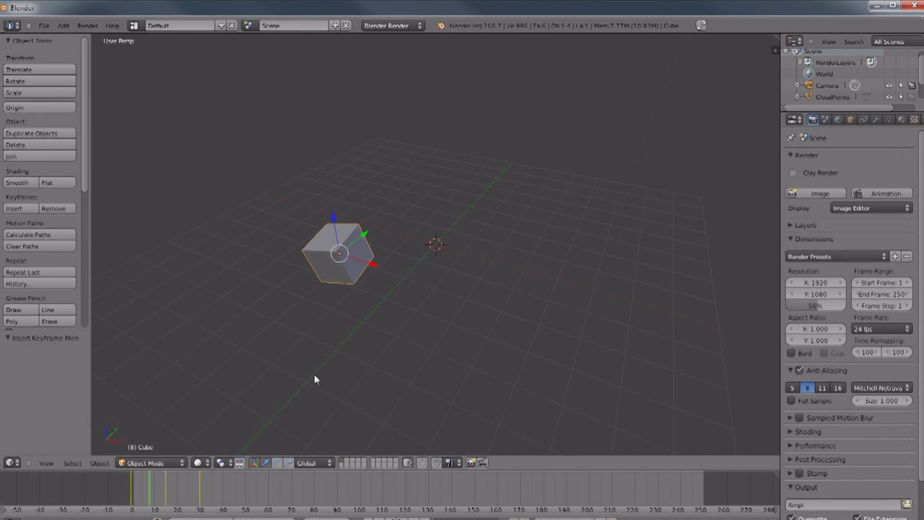
- Add a UV sphere at the 3D cursor and move it a short distance further away from the cube
key(shift+a)
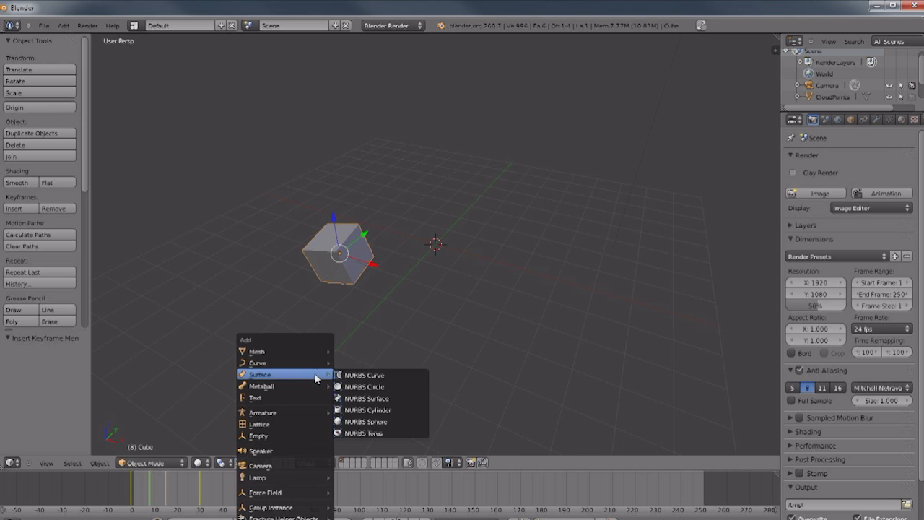
mouse_move(317, 351)
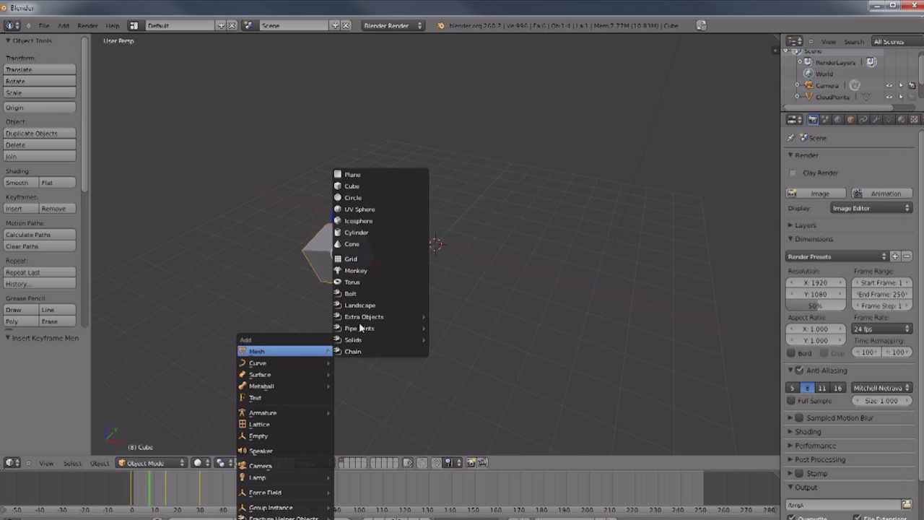
click(353, 210)
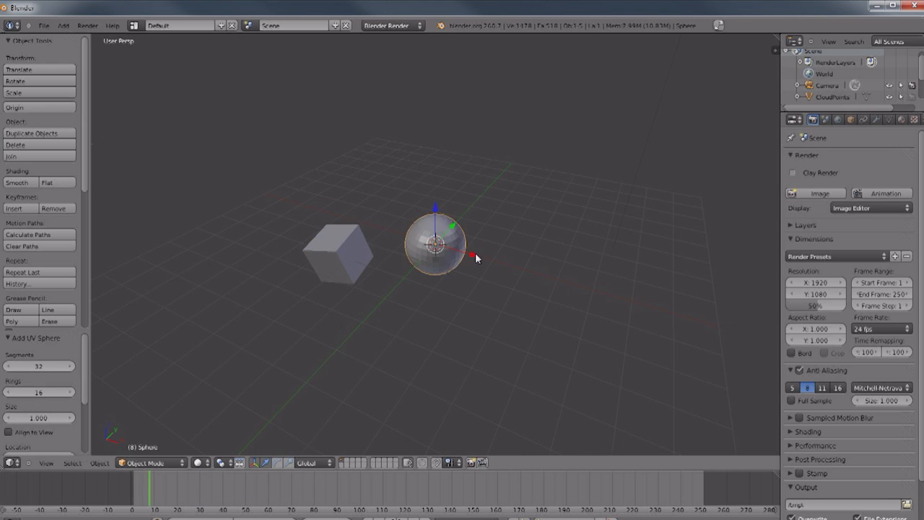
mouse_move(474, 255)
mouse_down()
mouse_move(517, 261)
mouse_move(456, 252)
mouse_up()
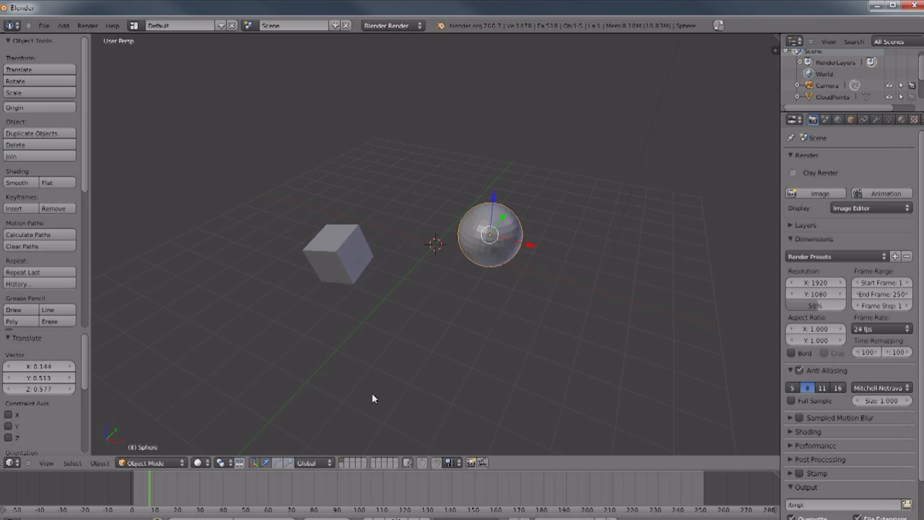
- Return to frame 0 and parent the sphere to the cube using the Object parent type
mouse_move(152, 494)
mouse_down()
mouse_move(136, 493)
mouse_move(169, 493)
mouse_move(132, 493)
mouse_up()
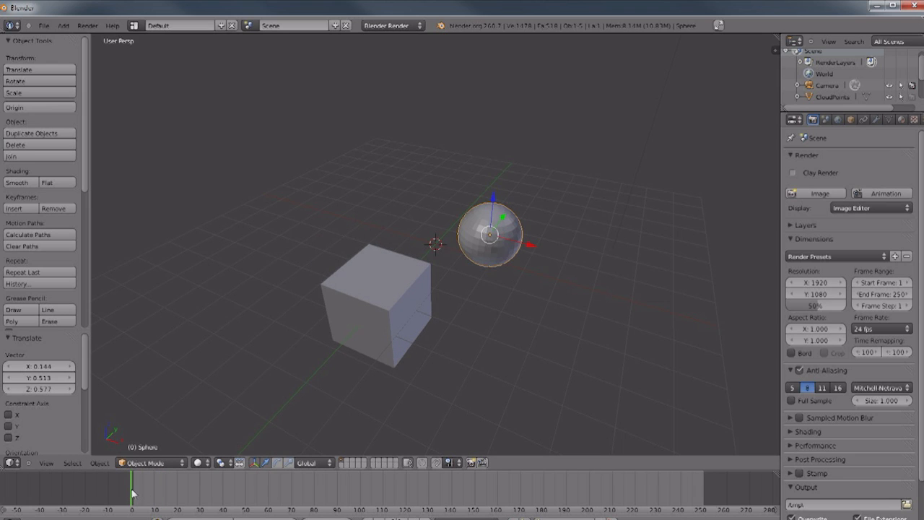
mouse_move(134, 493)
mouse_down()
mouse_move(144, 494)
mouse_move(132, 493)
mouse_up()
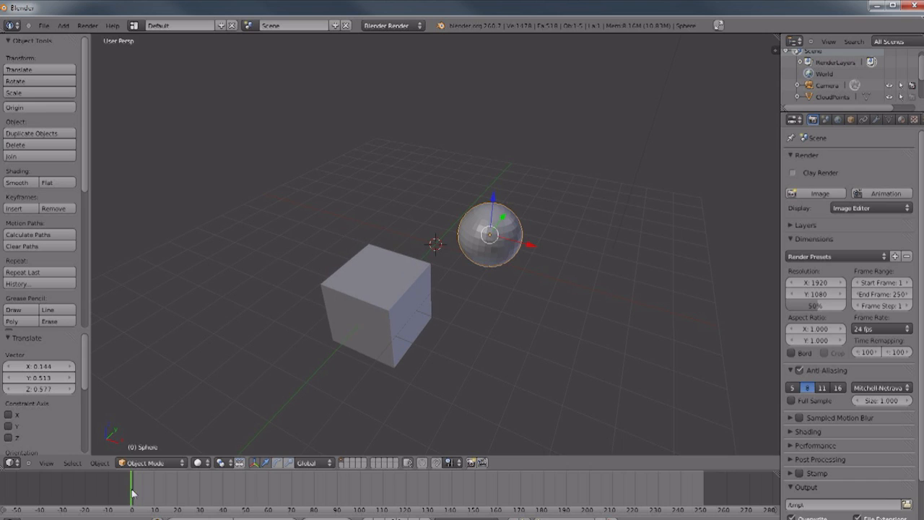
right_click(381, 307)
right_click(501, 226)
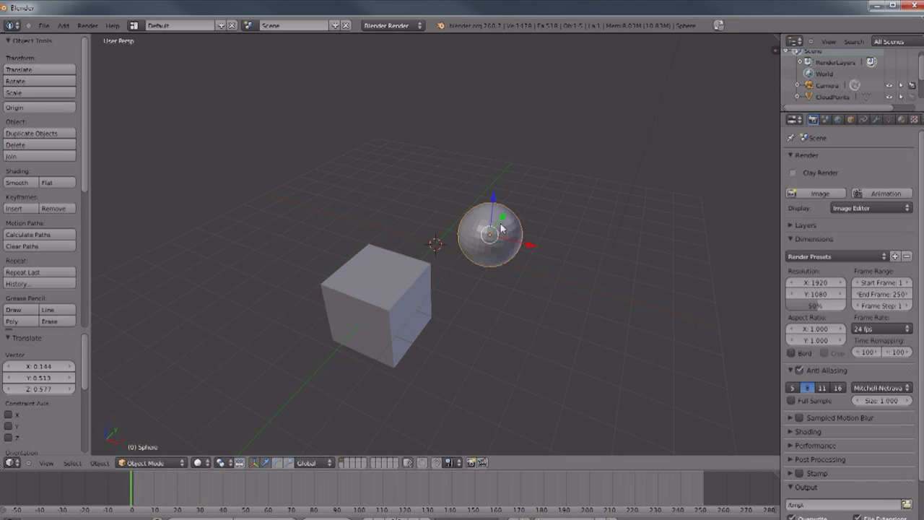
shift+right_click(397, 294)
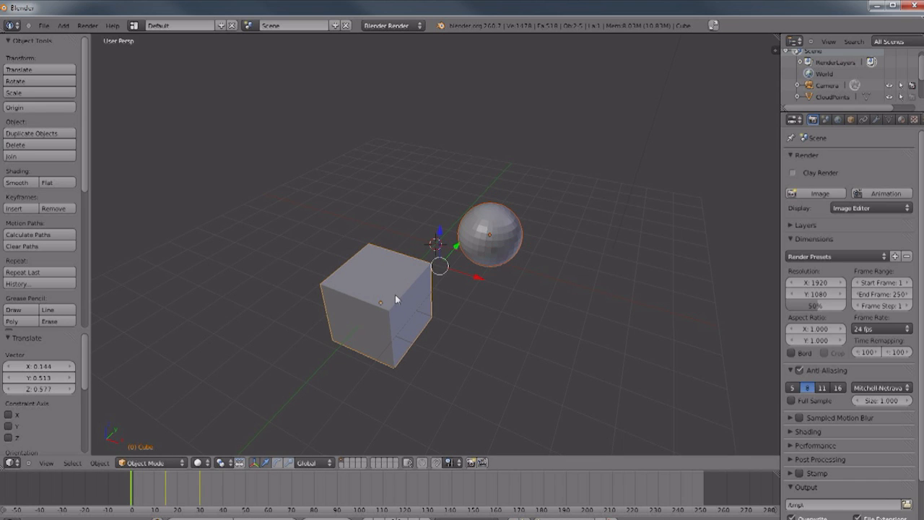
key(ctrl+p)
click(386, 296)
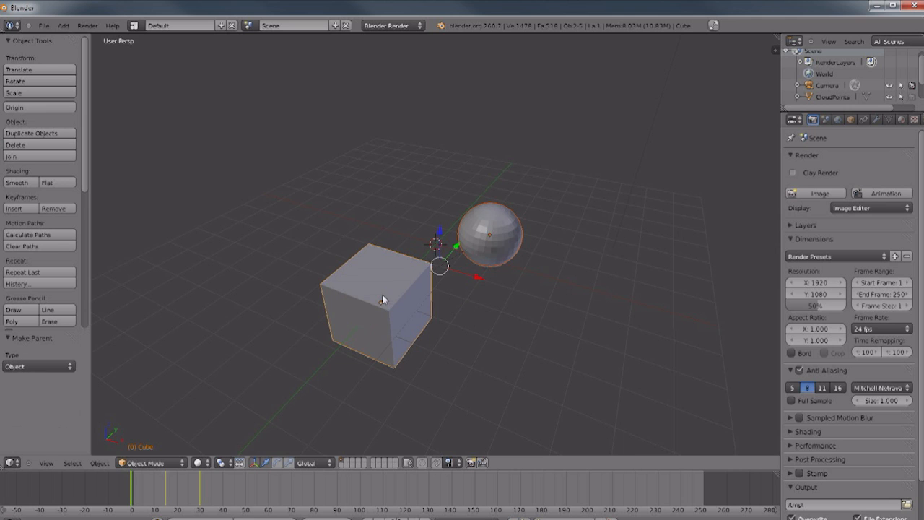
- Scrub the timeline past the last keyframe and back to frame 0 to check how the parented sphere follows the cube
scroll(490, 262, up, 6)
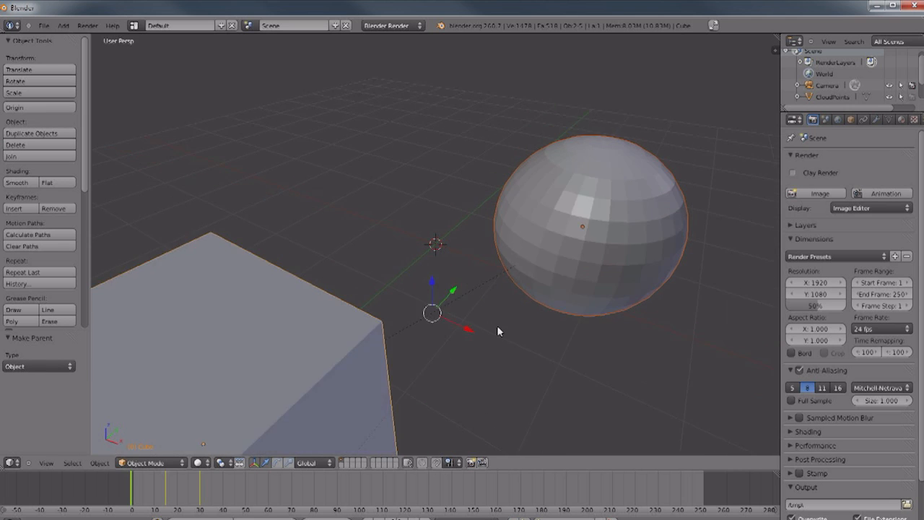
click(265, 490)
scroll(265, 490, down, 3)
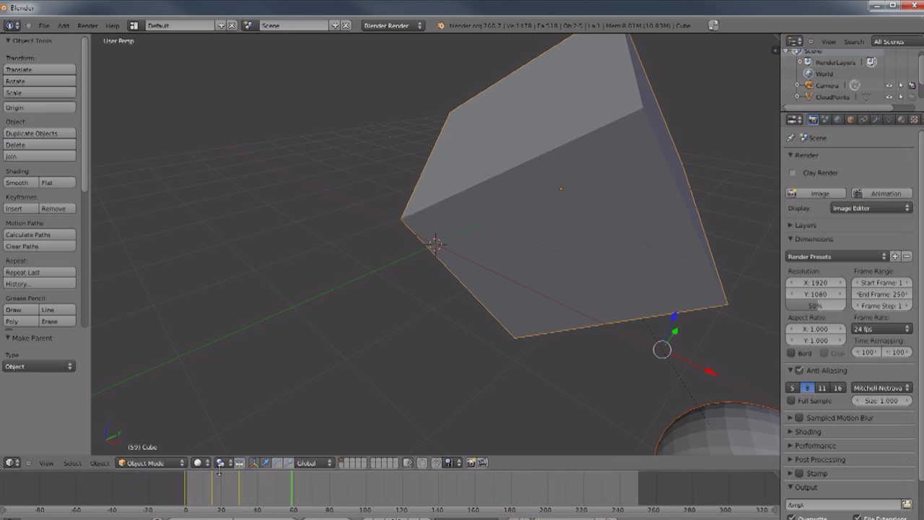
scroll(395, 357, down, 5)
mouse_move(303, 489)
mouse_down()
mouse_move(264, 495)
mouse_move(264, 481)
mouse_move(215, 487)
mouse_up()
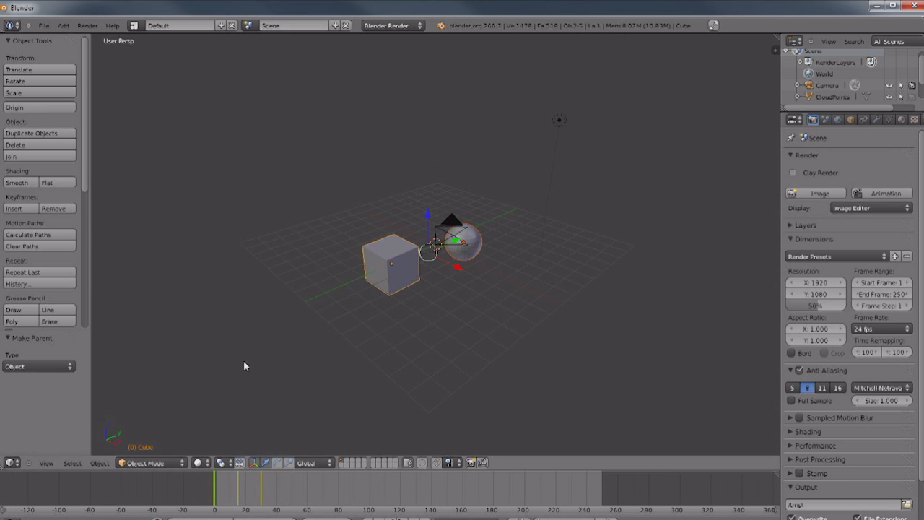
- Select only the sphere, raise it about 2.77 units along the Z axis and scrub the animation, ending at frame 0
key(a)
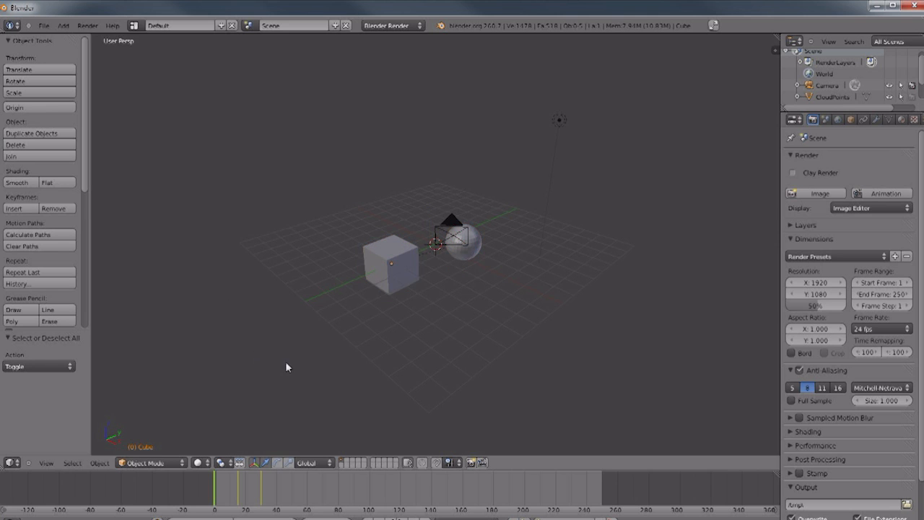
scroll(312, 367, up, 3)
middle_drag(324, 369, 383, 377)
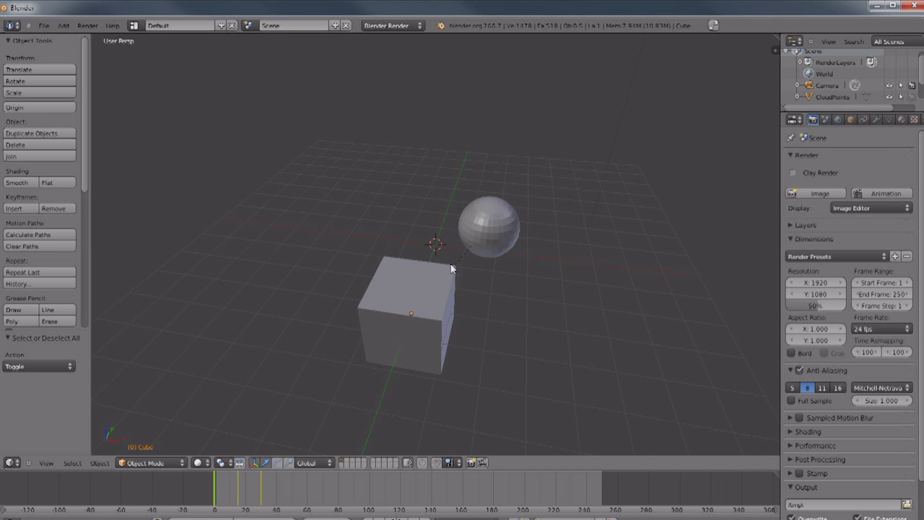
right_click(501, 237)
middle_drag(533, 345, 487, 309)
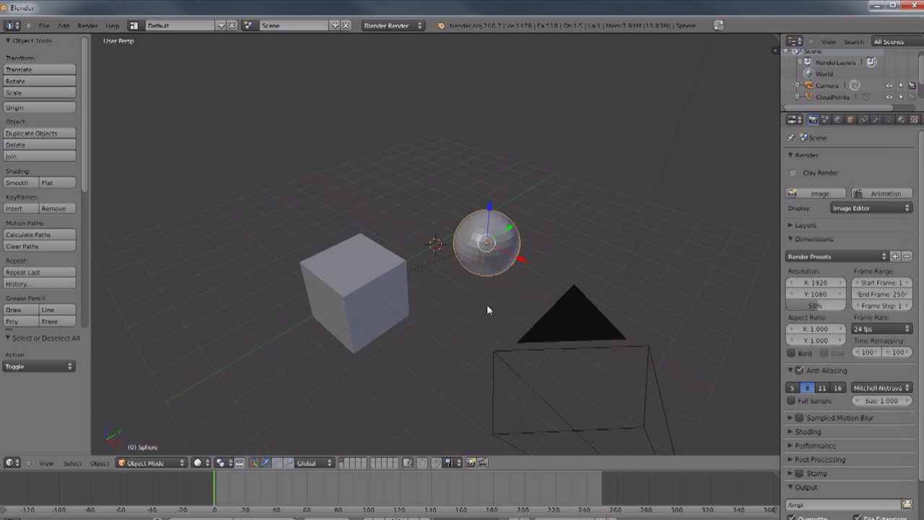
drag(492, 223, 491, 105)
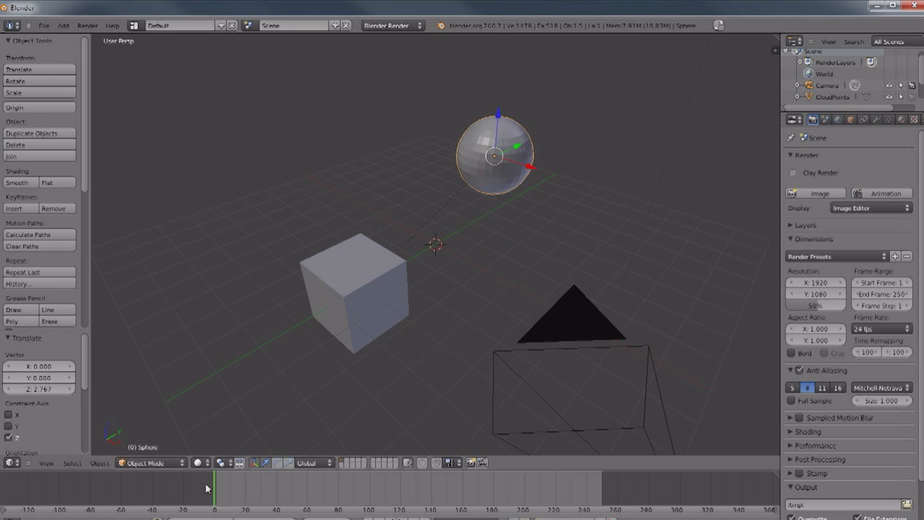
mouse_move(214, 487)
mouse_down()
mouse_move(270, 480)
mouse_move(212, 490)
mouse_up()
- Duplicate the sphere, offset the copy about -3.97 units in X and -3.75 units in Y, and preview the animation
key(shift+d)
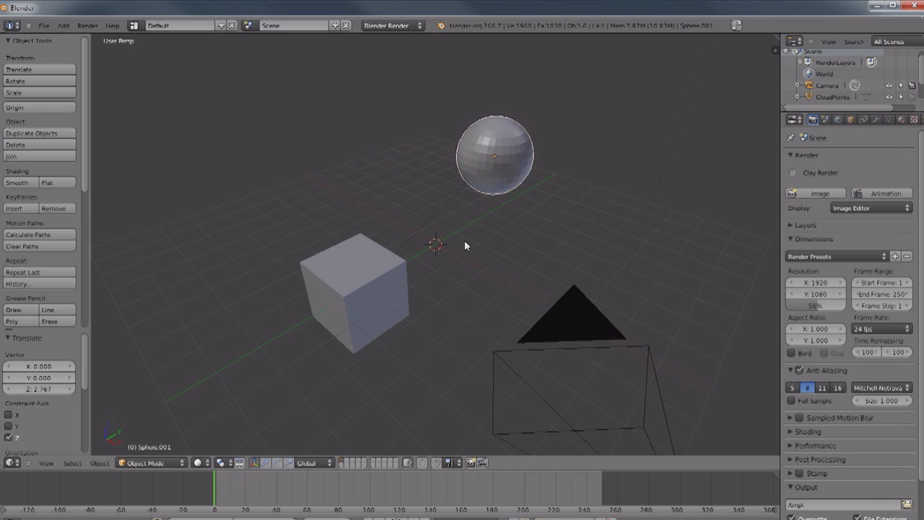
click(241, 331)
key(alt+a)
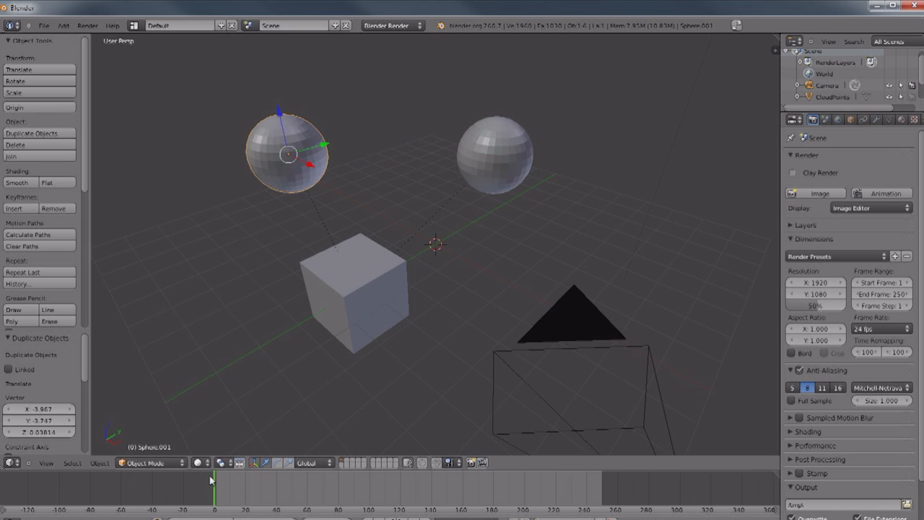
key(Escape)
- Duplicate the sphere three more times around the cube, offsetting the last copy about -6.05, -7.16 and -1.5 units in X, Y and Z
key(shift+d)
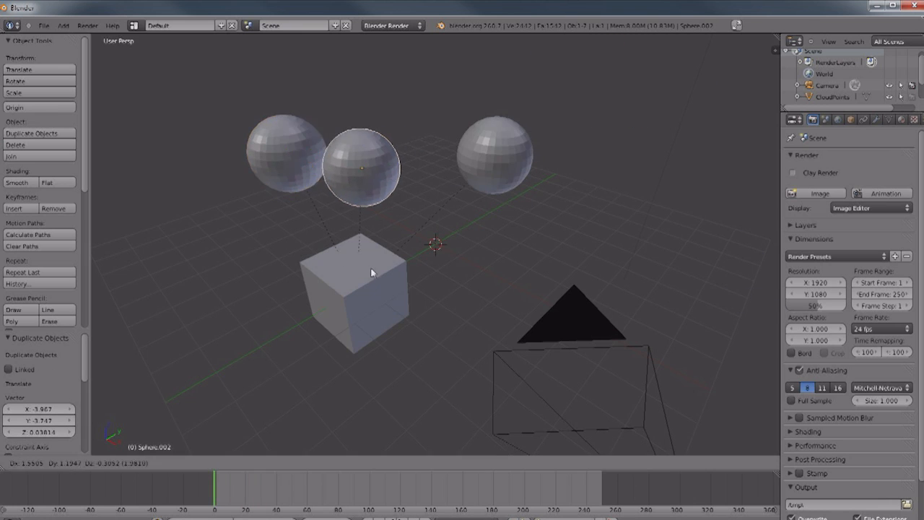
click(422, 252)
key(shift+d)
click(574, 378)
key(shift+d)
click(203, 428)
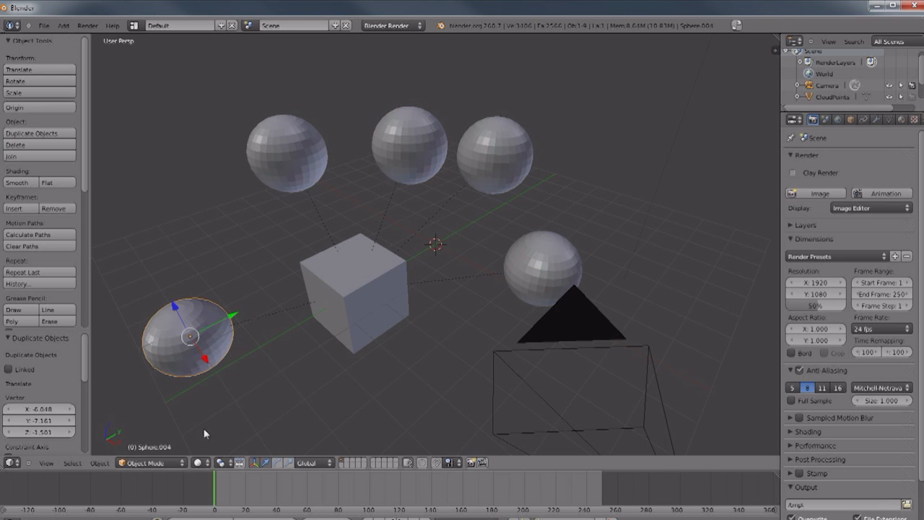
- Play and scrub the animation of the cube with its child spheres, ending at frame 0
key(alt+a)
drag(316, 481, 214, 486)
scroll(415, 352, down, 4)
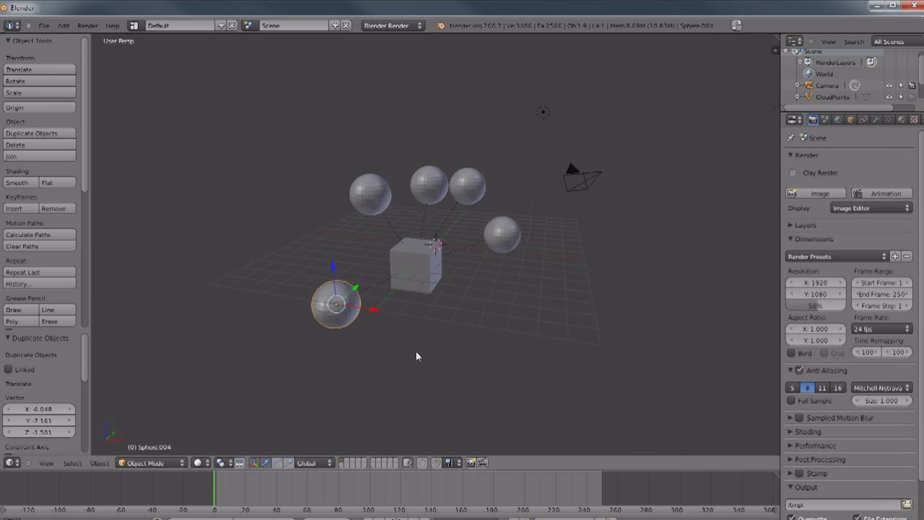
- Select the child sphere on the positive X side of the cube and insert a keyframe for it at frame 0
middle_drag(415, 351, 373, 372)
scroll(517, 358, down, 1)
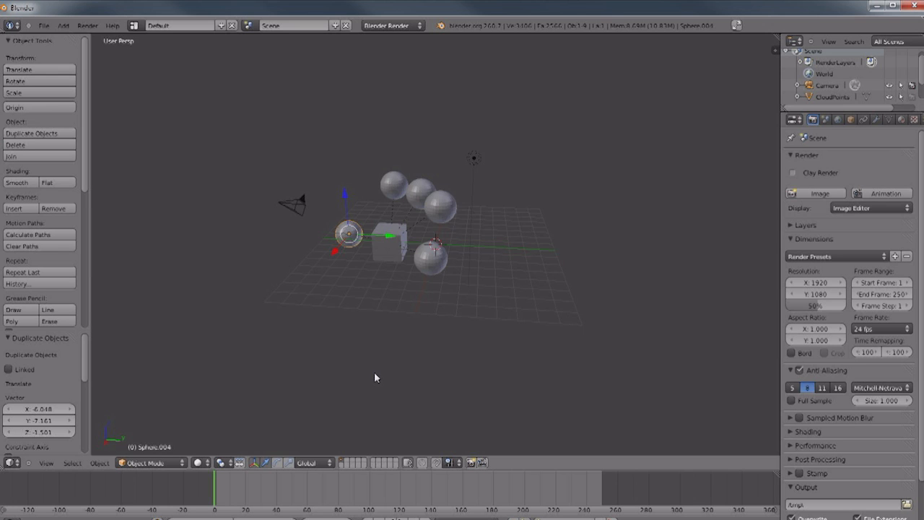
scroll(374, 372, up, 3)
mouse_move(374, 372)
middle_down()
mouse_move(356, 376)
mouse_move(382, 373)
middle_up()
right_click(345, 260)
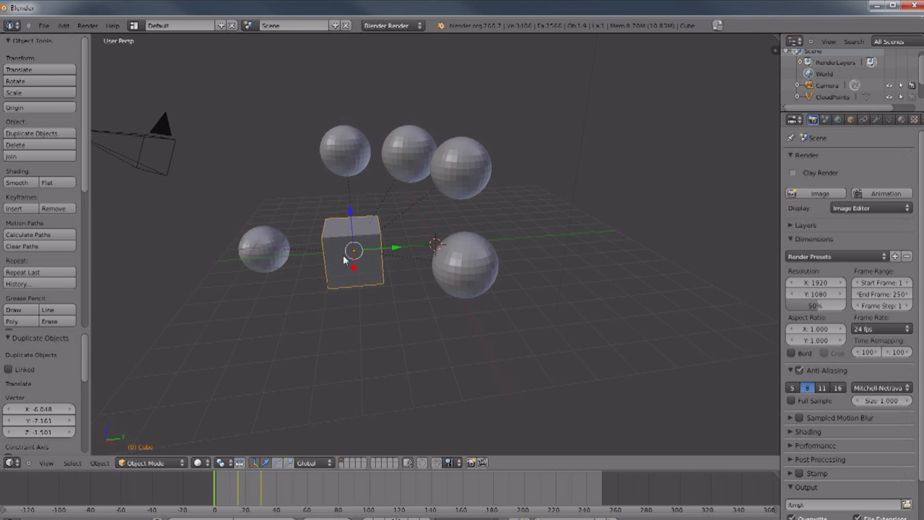
mouse_move(220, 491)
mouse_down()
mouse_move(231, 490)
mouse_move(216, 489)
mouse_up()
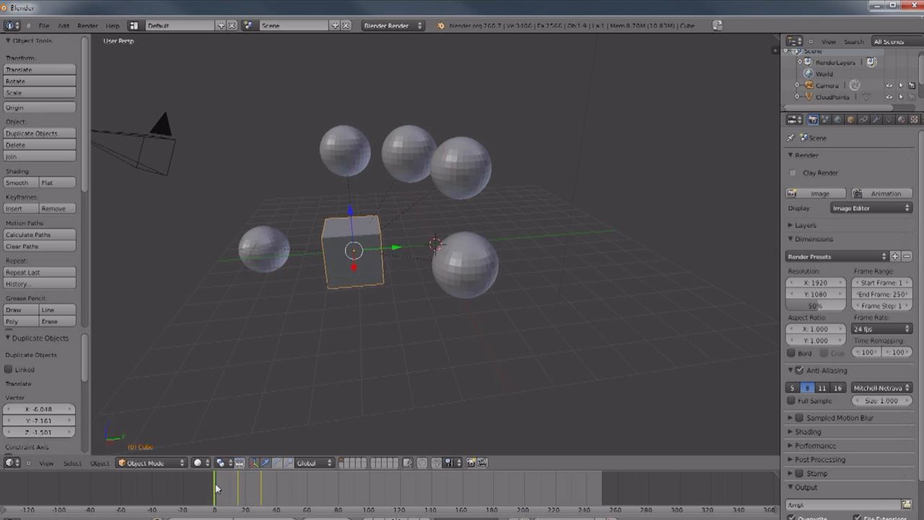
right_click(495, 272)
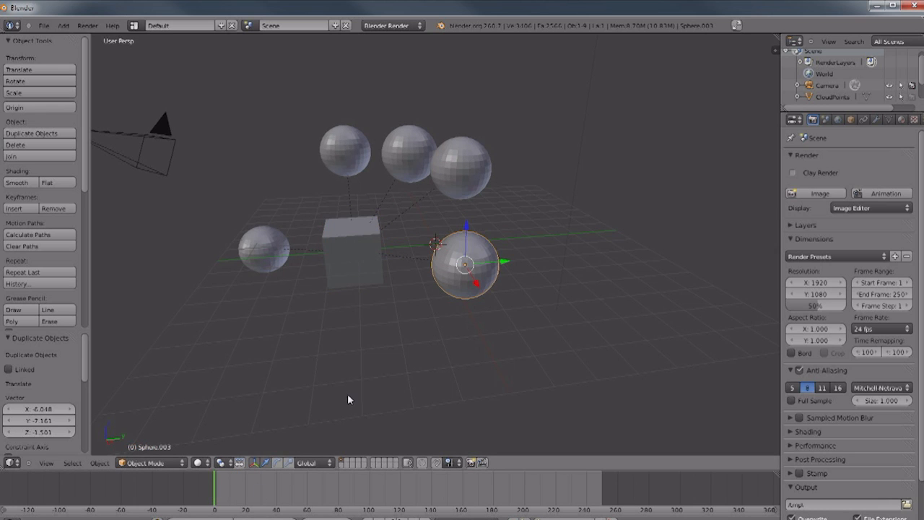
key(i)
click(329, 395)
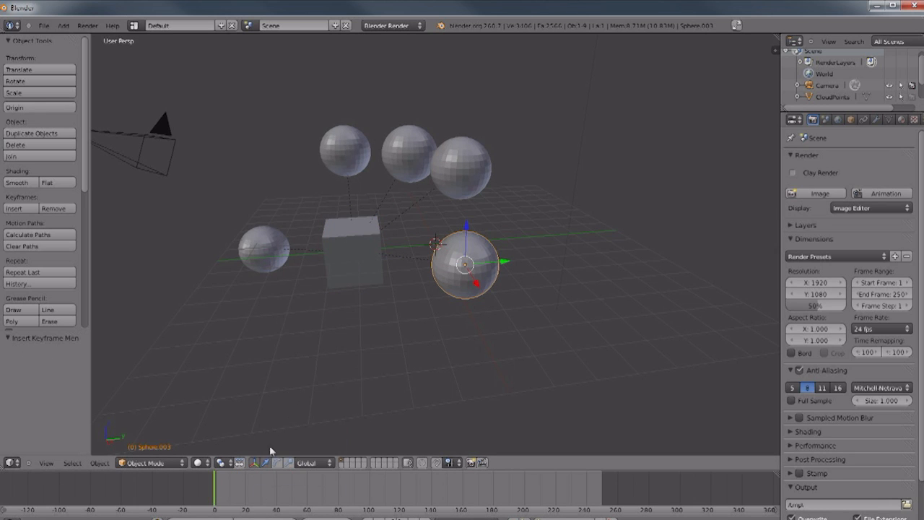
- At frame 18, move the sphere about 6.08 units along X, enlarge it about 1.9 times and insert a keyframe
click(218, 489)
drag(223, 489, 243, 488)
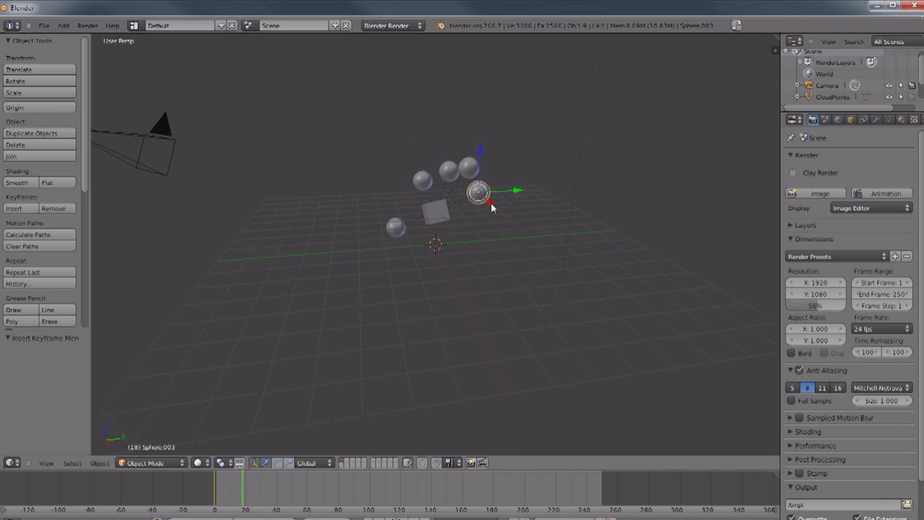
drag(491, 206, 545, 265)
key(s)
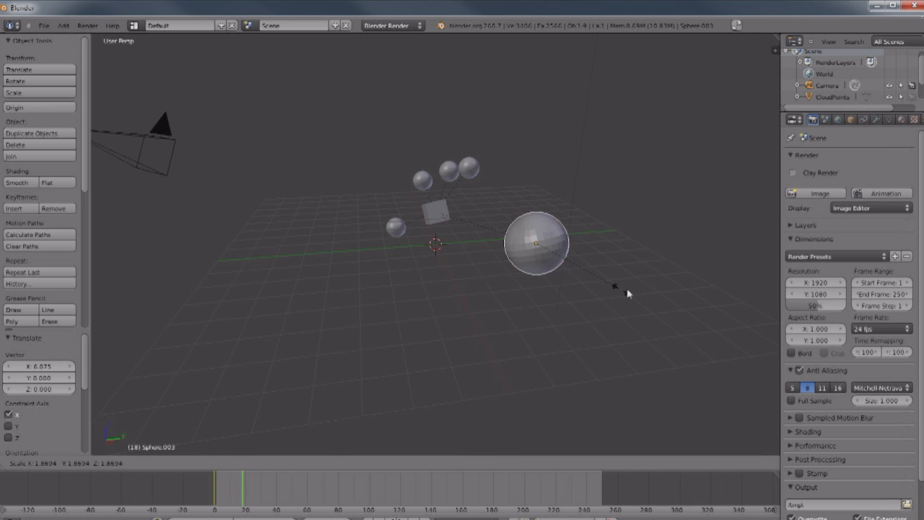
click(626, 291)
key(i)
click(352, 381)
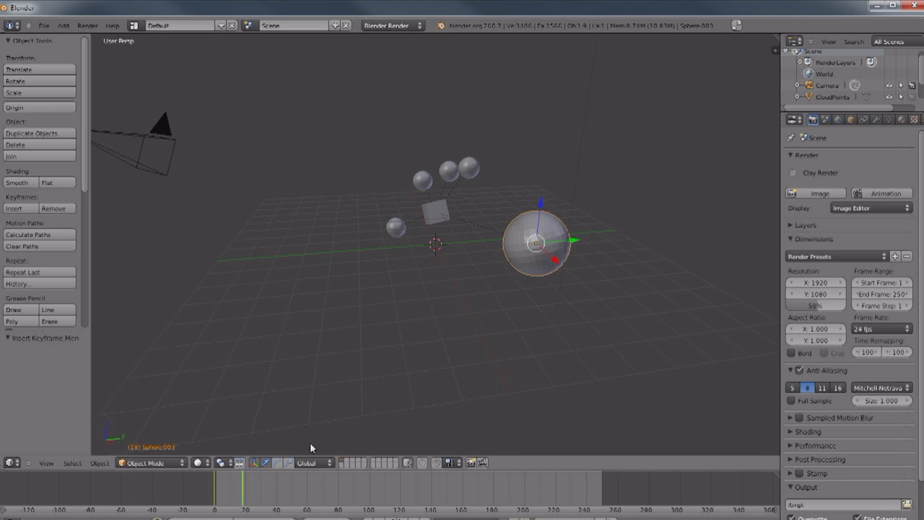
- Scrub the animation back to frame 0 to review the keyframed sphere's motion, and select the cube
click(224, 491)
drag(223, 491, 206, 483)
middle_drag(285, 376, 418, 373)
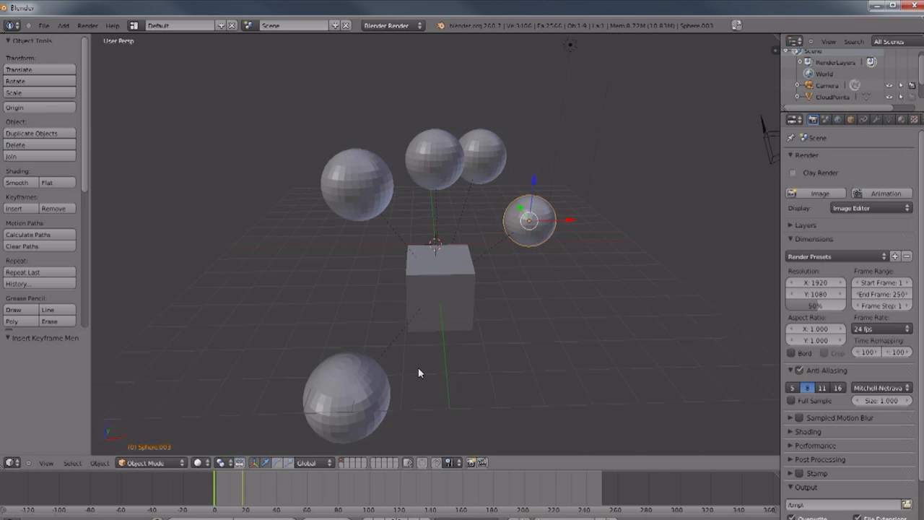
right_click(460, 321)
mouse_move(216, 489)
mouse_down()
mouse_move(248, 489)
mouse_move(208, 491)
mouse_up()
middle_drag(424, 435, 466, 358)
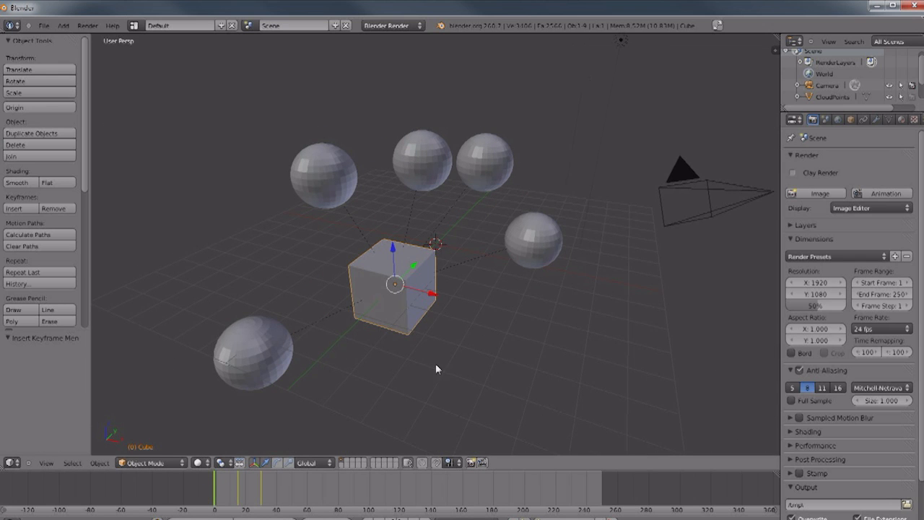
- Select all five spheres around the cube and delete them
middle_drag(438, 368, 303, 351)
right_click(303, 349)
shift+right_click(345, 193)
shift+right_click(424, 177)
shift+right_click(476, 176)
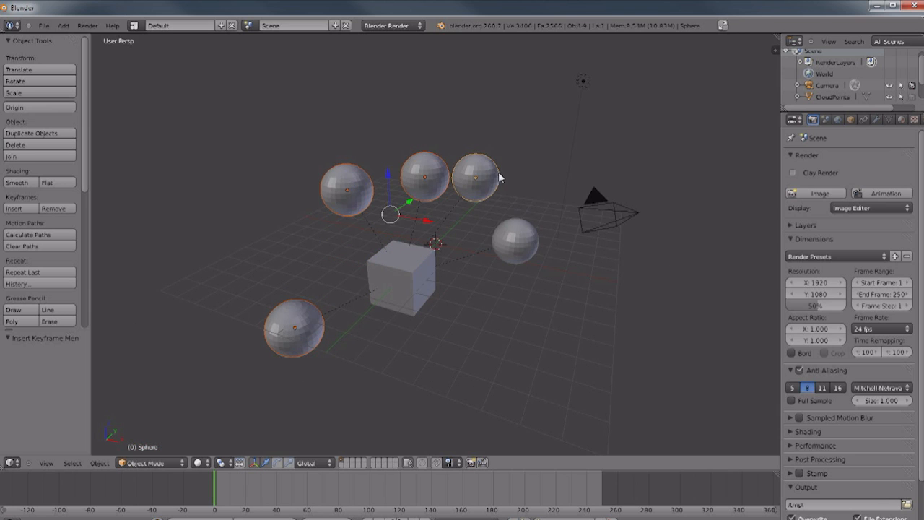
shift+right_click(527, 258)
key(x)
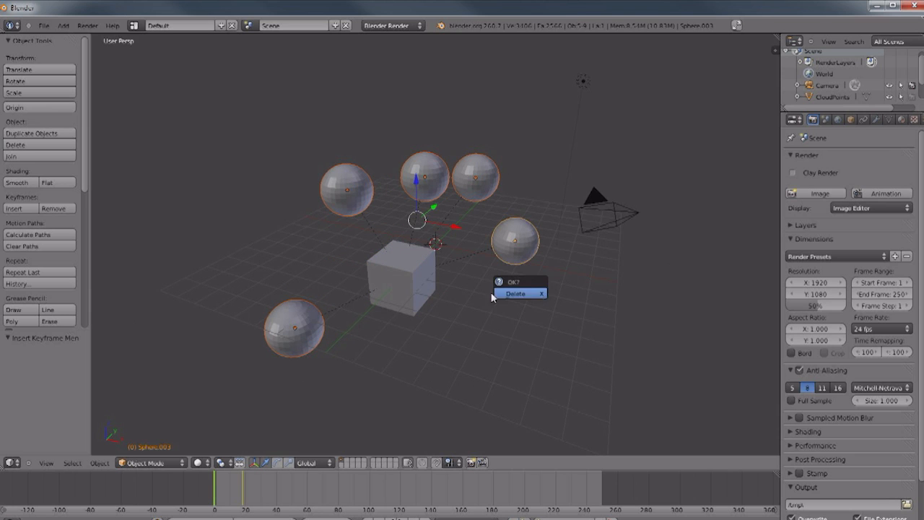
click(515, 294)
- Add a new material to the cube and set its diffuse color to green (R 0.043, G 0.8, B 0)
right_click(381, 275)
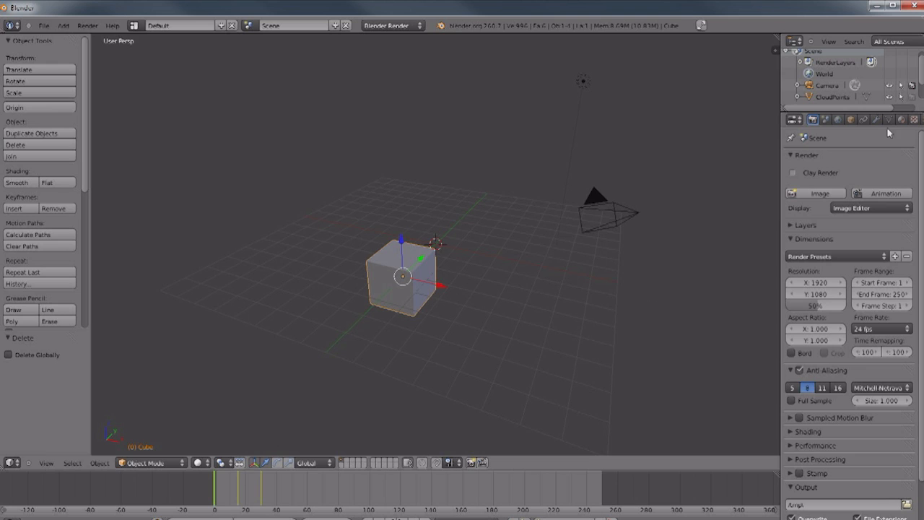
click(902, 120)
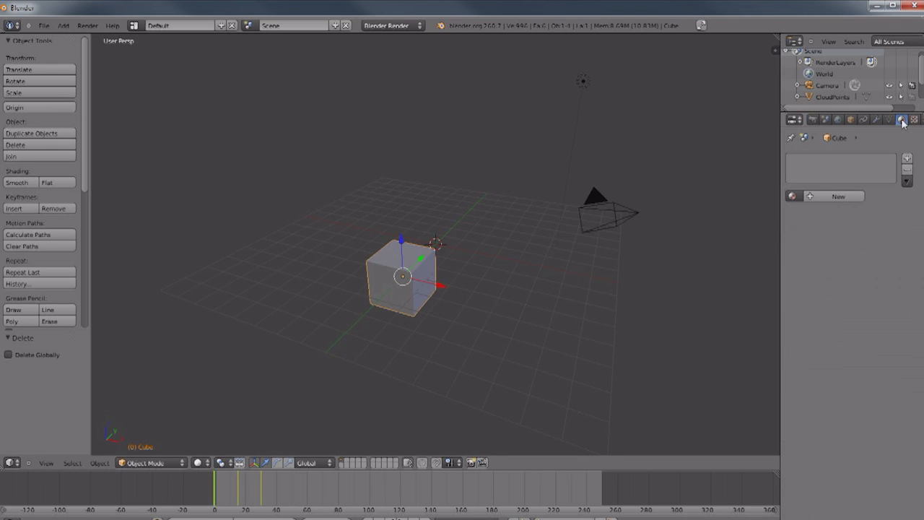
click(832, 197)
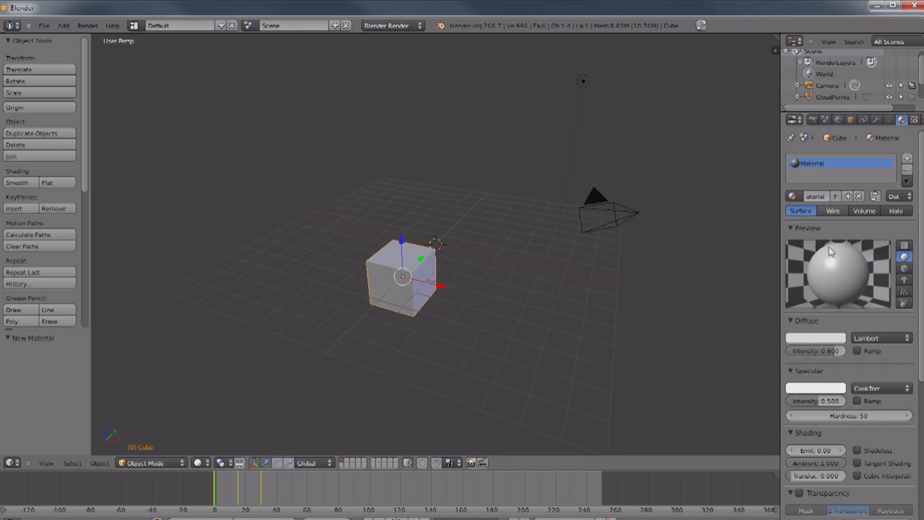
click(814, 338)
click(752, 237)
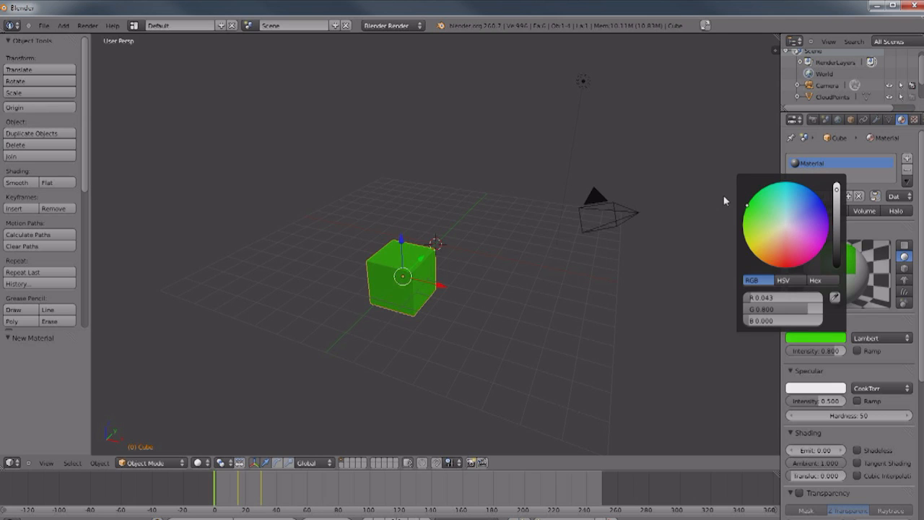
- Set the material's diffuse and specular intensities to 1.0 and its specular hardness to 100
drag(821, 352, 855, 351)
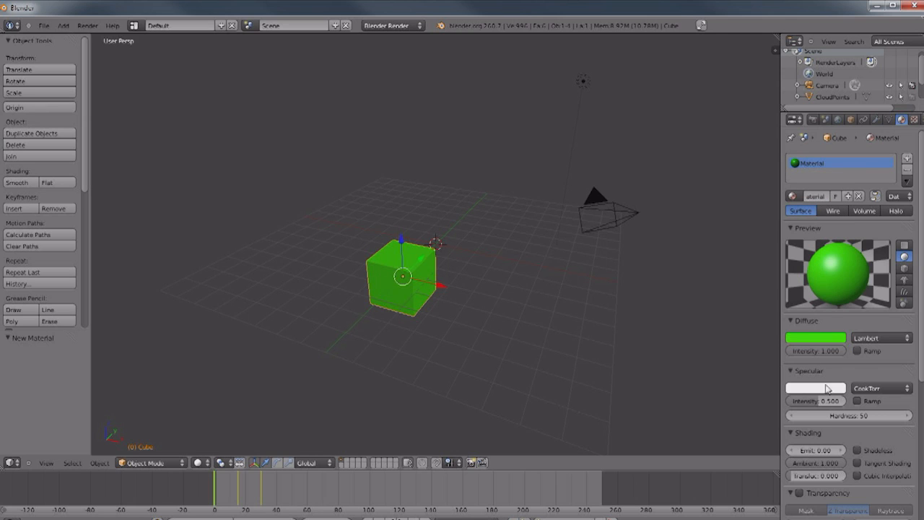
drag(823, 400, 858, 400)
click(843, 415)
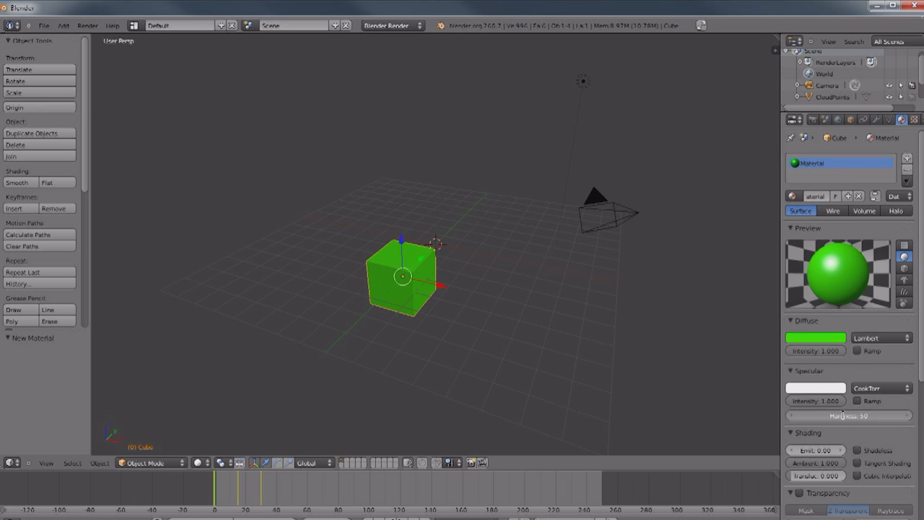
key(Return)
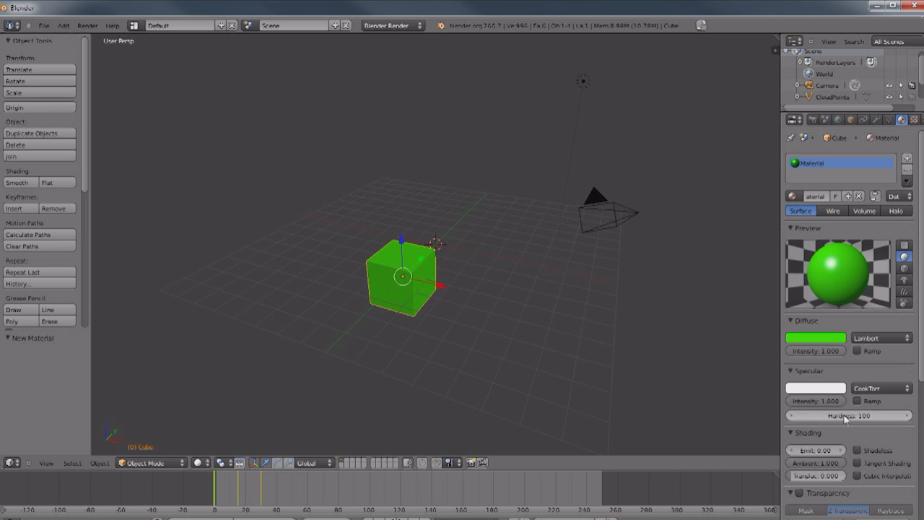
- View the green cube from another side and step its animation forward and back near frame 0
middle_drag(454, 354, 368, 356)
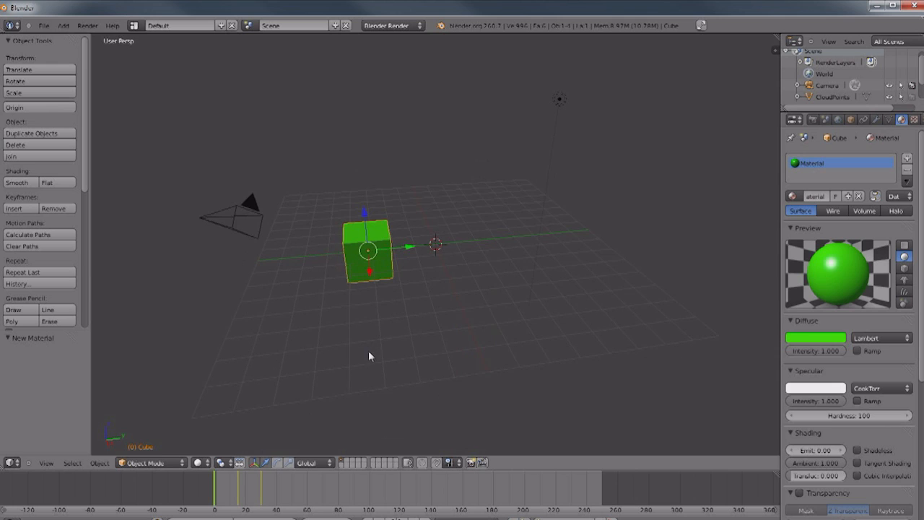
key(Right)
key(Right)
key(Left)
key(Left)
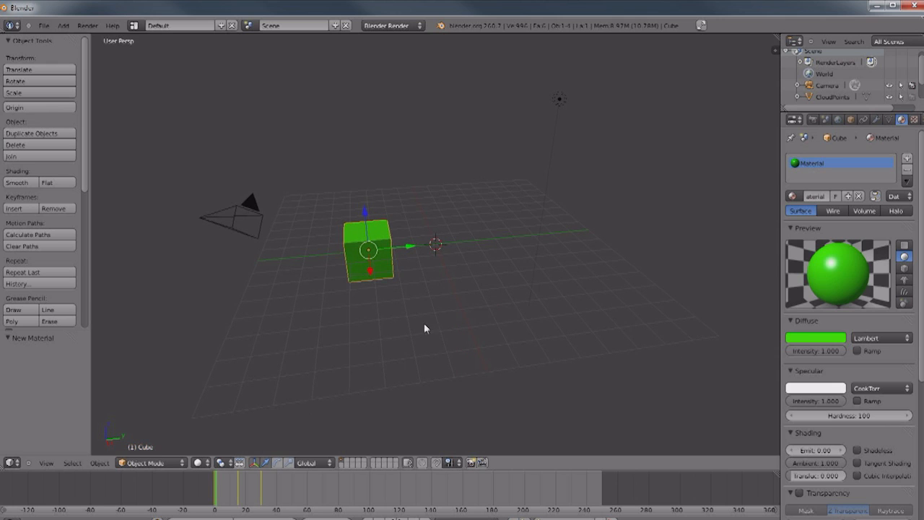
- Add a new Clouds texture to the cube's material
click(914, 120)
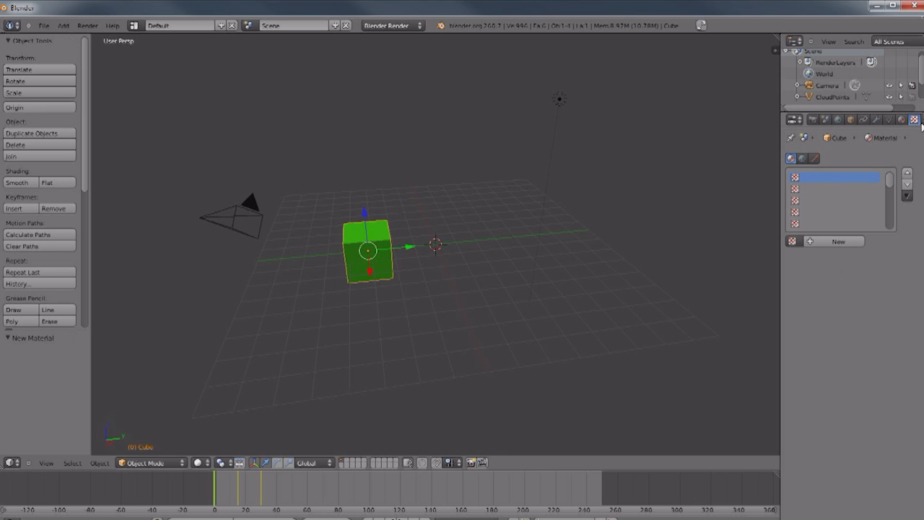
click(836, 241)
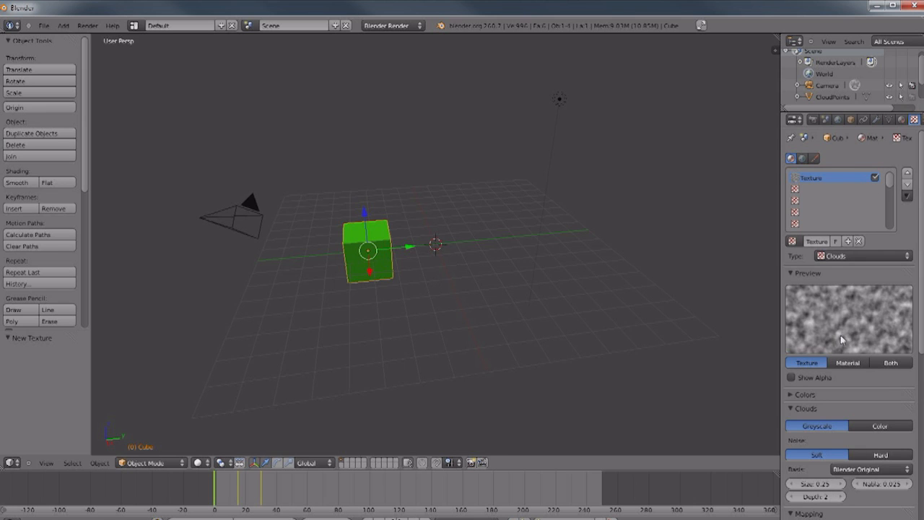
scroll(842, 340, down, 4)
scroll(842, 340, down, 6)
- Preview the texture on the material and set its influence color to pink (R 1.0, G 0, B 0.298)
click(822, 509)
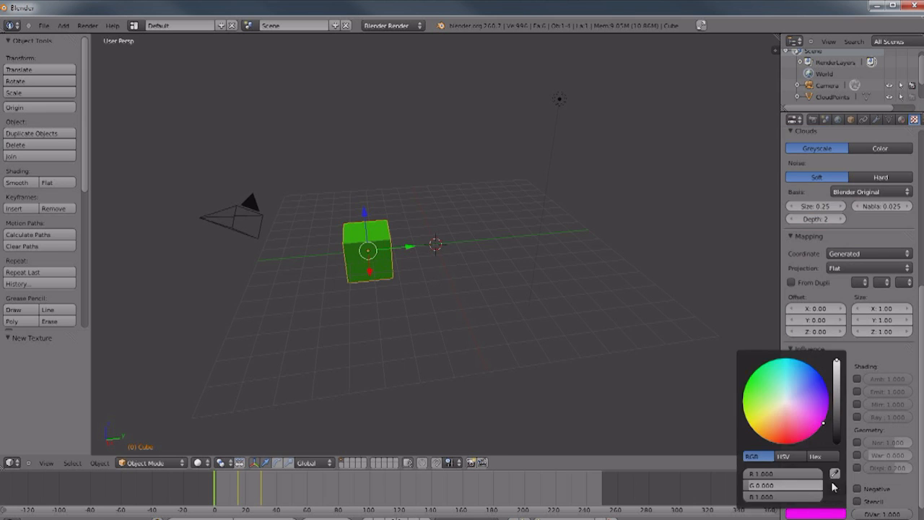
click(769, 392)
scroll(853, 342, up, 10)
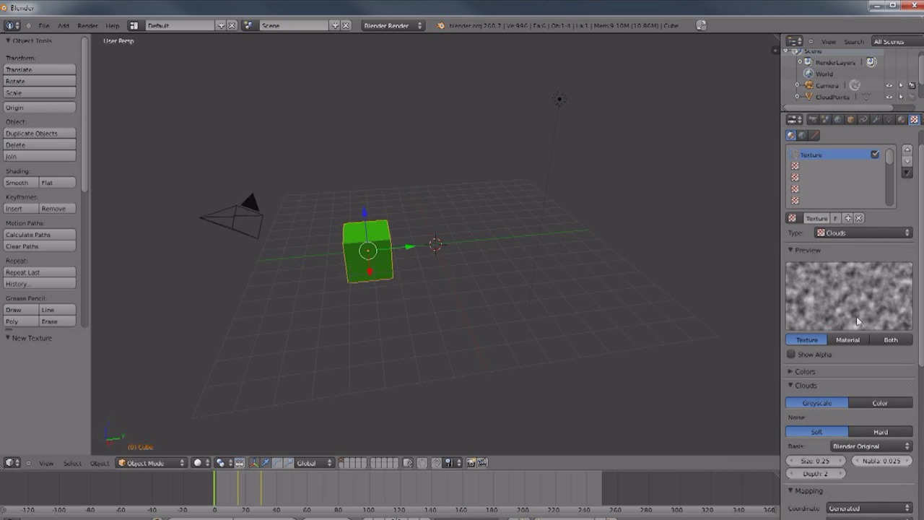
click(850, 340)
scroll(857, 389, down, 8)
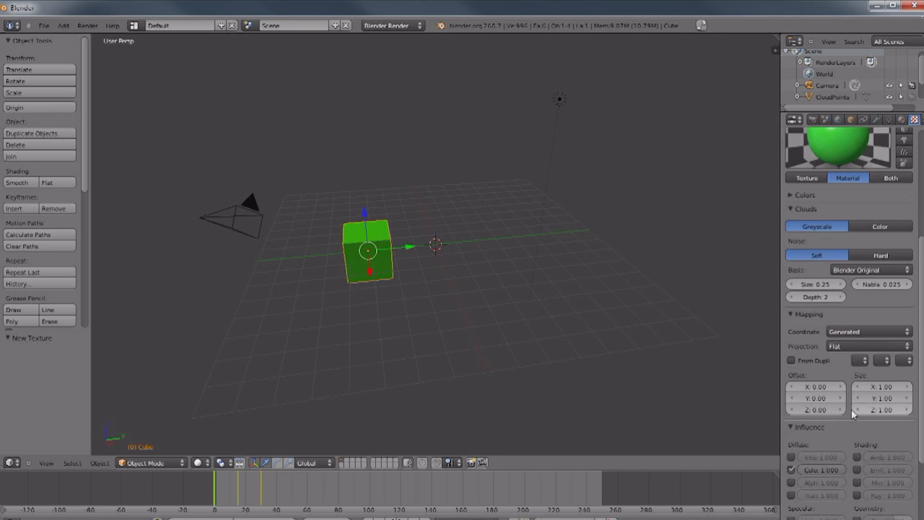
click(810, 505)
click(817, 403)
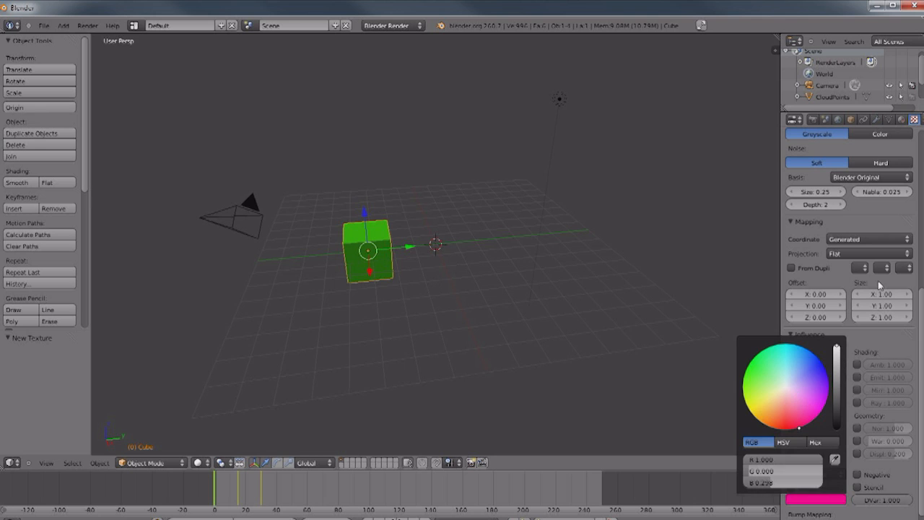
scroll(876, 218, up, 10)
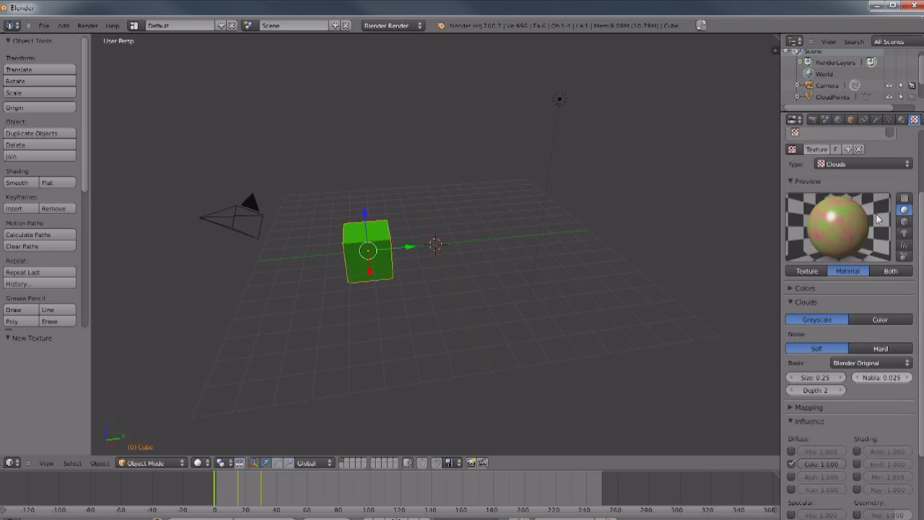
- Set the texture's mapping projection to Cube and change the material preview shape to a cube
scroll(801, 370, down, 5)
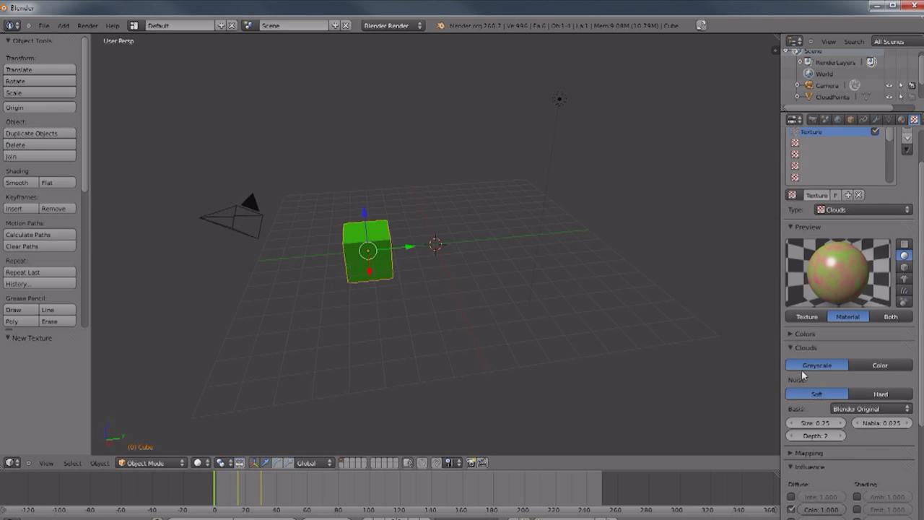
click(791, 361)
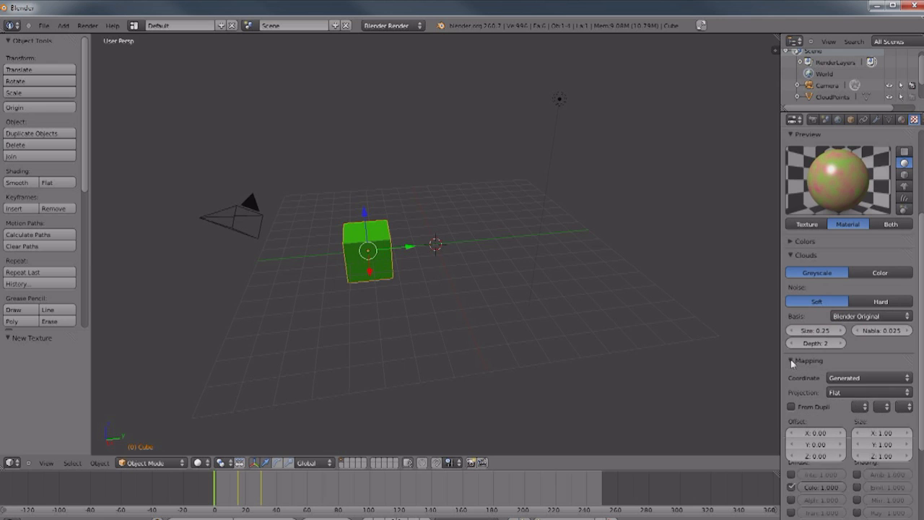
click(859, 393)
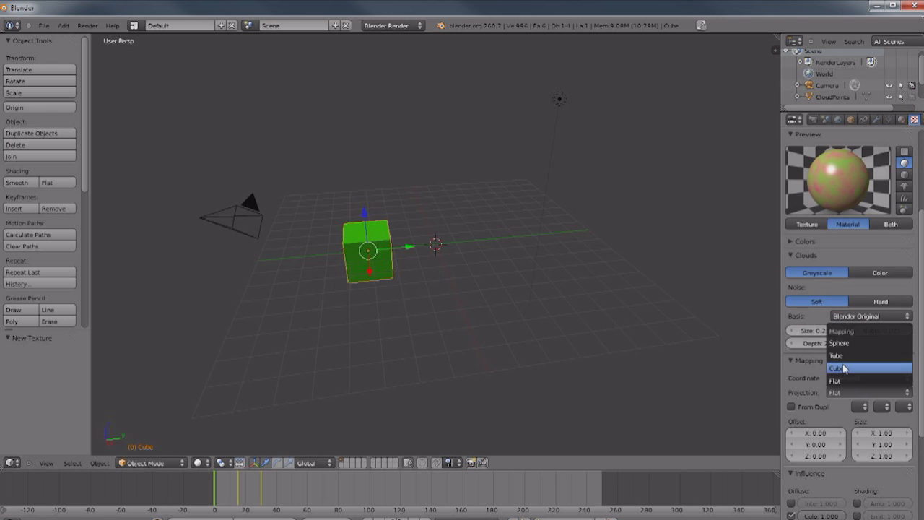
click(846, 368)
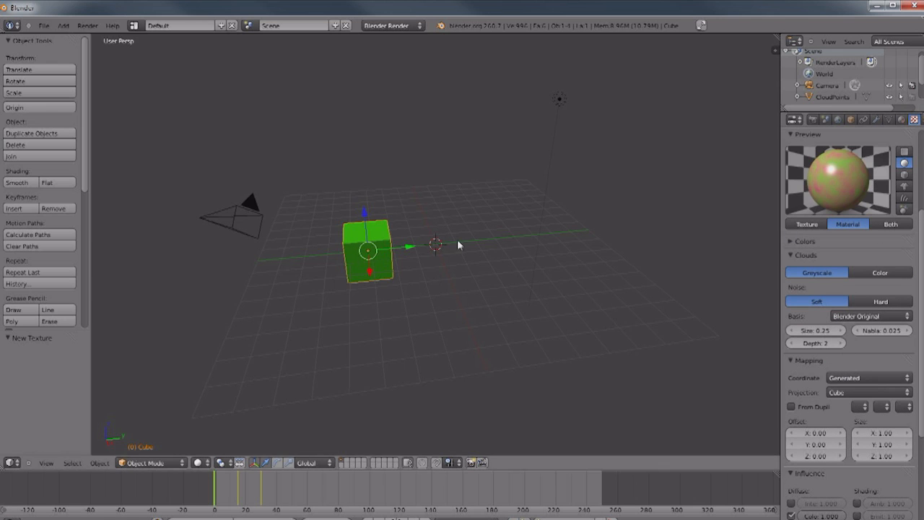
click(905, 175)
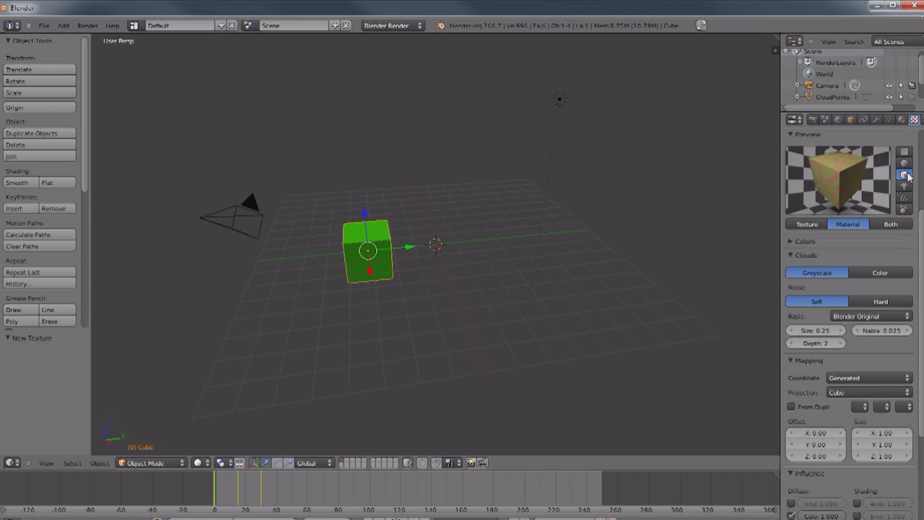
- Render the textured cube at frame 0, close the render and scrub the animation to frame 13
key(F12)
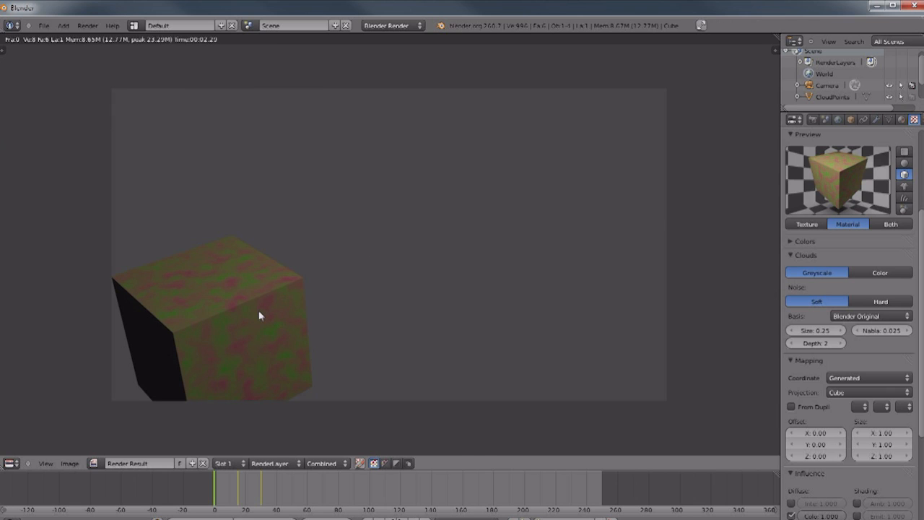
key(Escape)
drag(221, 482, 236, 482)
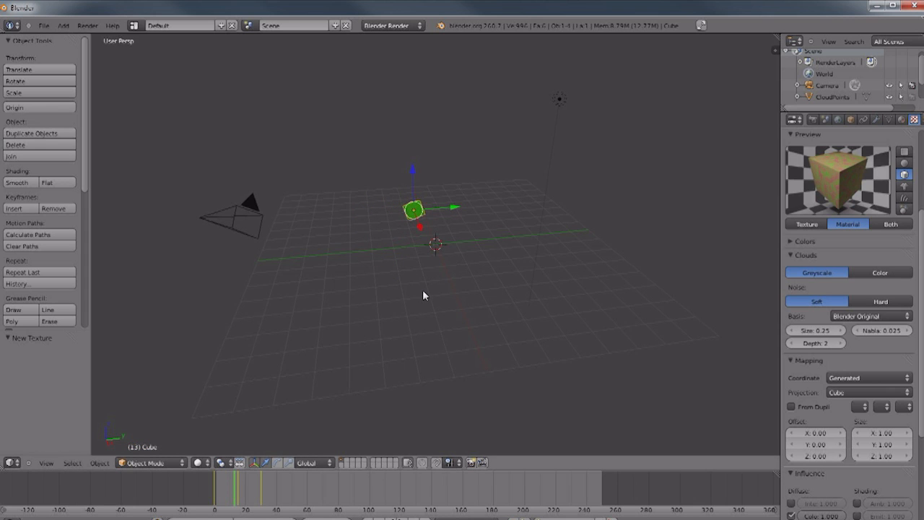
- Switch to camera view, select the camera and move it about -1.17 in X and -1.25 in Y
key(KP_0)
right_click(512, 405)
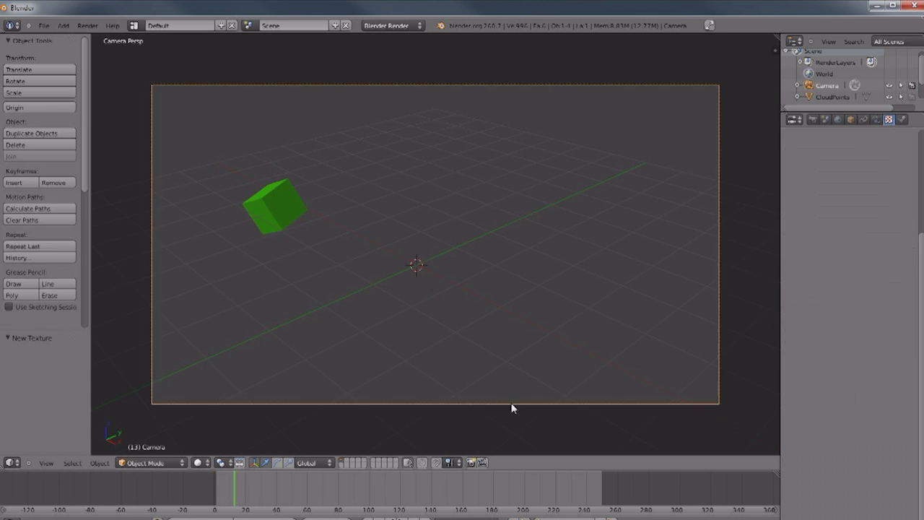
key(g)
click(436, 316)
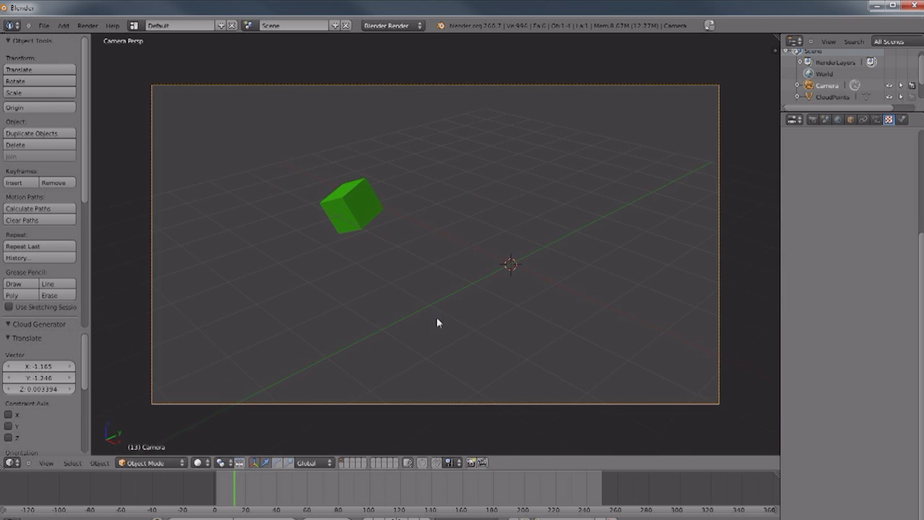
- Scrub the animation to frame 4, render the textured cube from the repositioned camera and close the render
click(229, 491)
drag(229, 491, 220, 491)
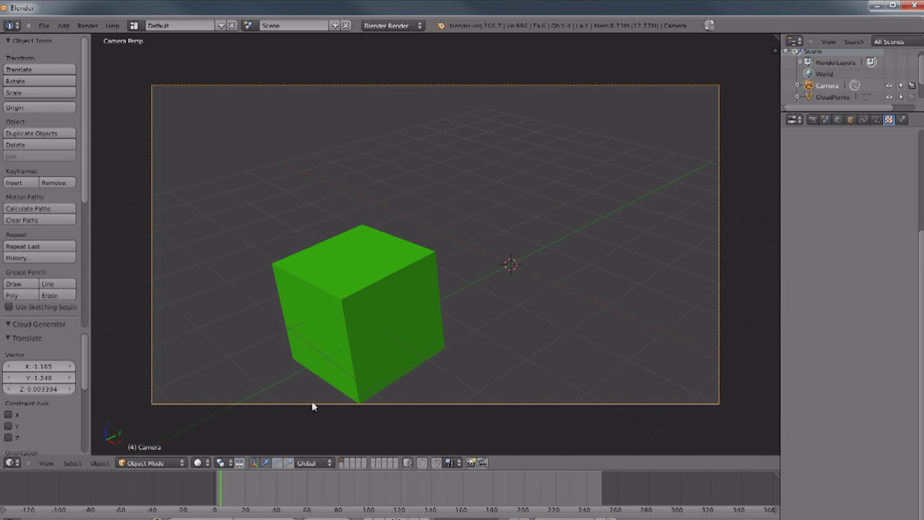
key(F12)
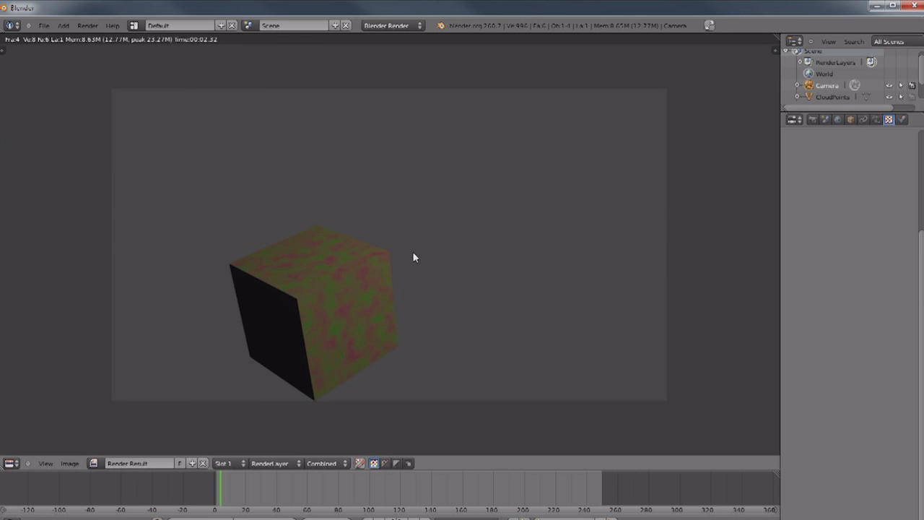
key(Escape)
scroll(431, 257, down, 4)
scroll(431, 260, up, 2)
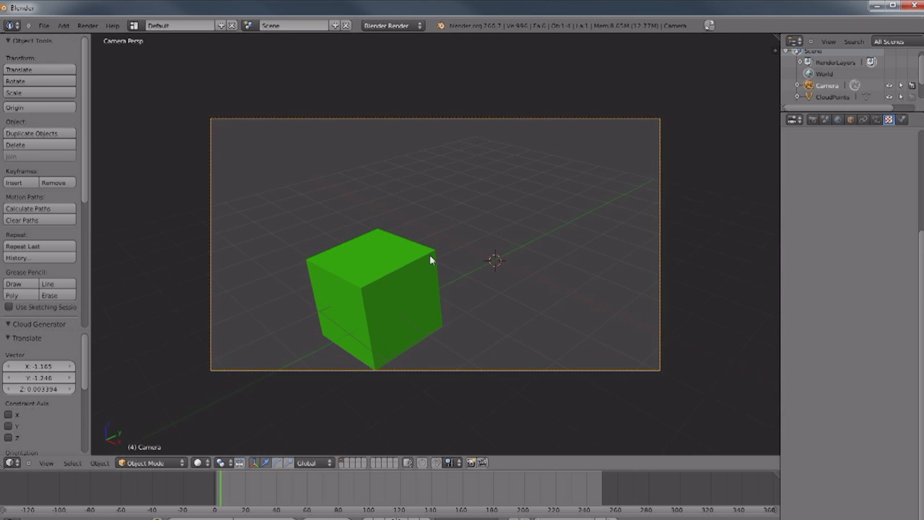
scroll(432, 260, down, 2)
- Leave camera view and move the lamp about 1.73 in X, -1.61 in Y and -0.87 in Z
key(KP_0)
scroll(430, 257, down, 5)
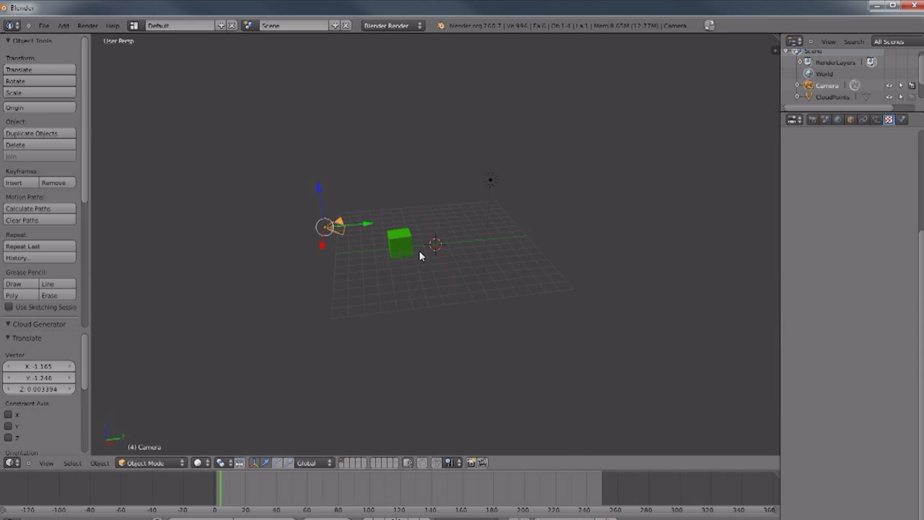
middle_drag(422, 256, 513, 311)
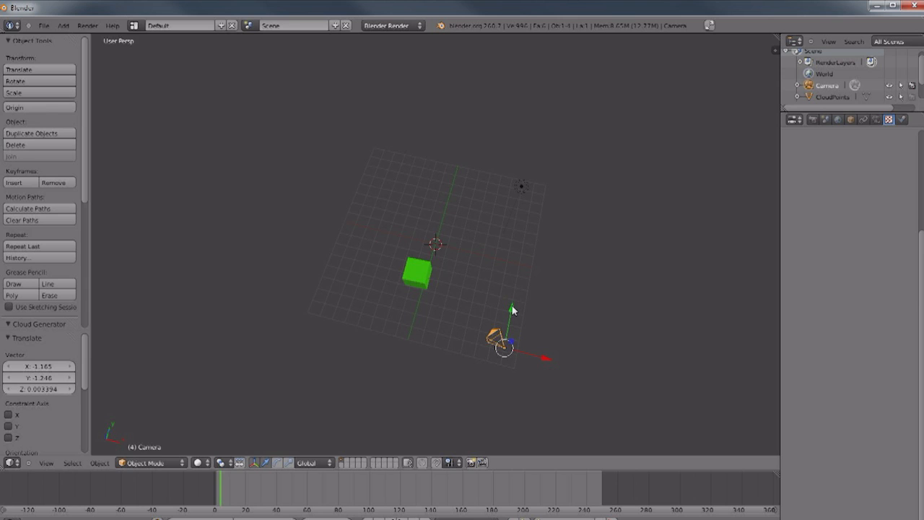
right_drag(521, 185, 543, 228)
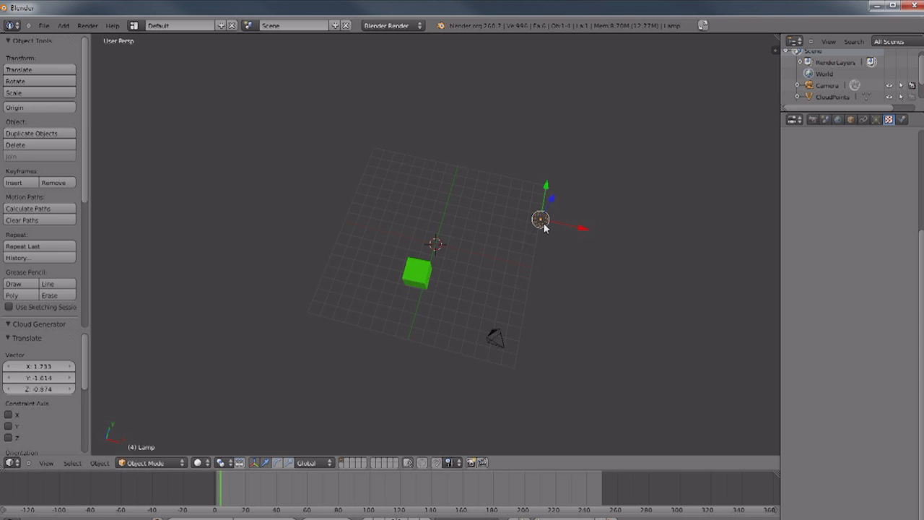
- Duplicate the lamp to the opposite side of the cube, and duplicate that copy about 17.7 units along Y
key(shift+d)
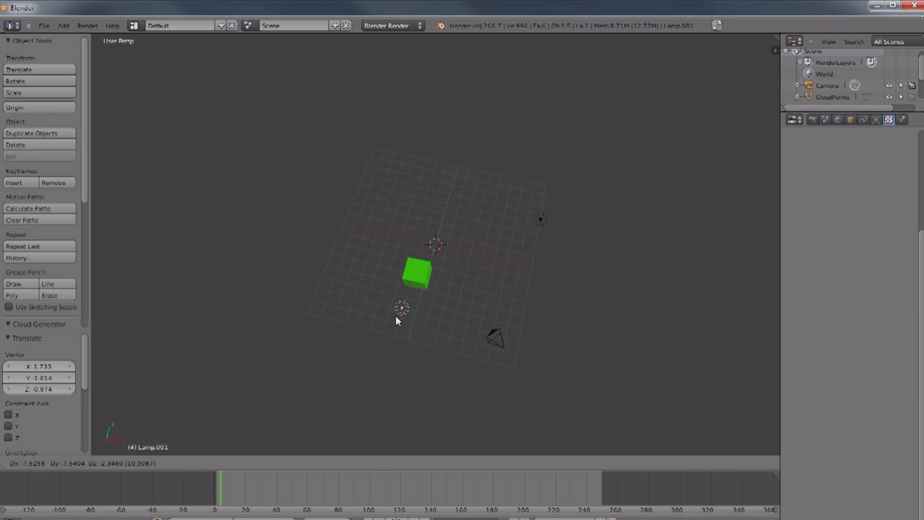
click(338, 332)
middle_drag(337, 334, 583, 353)
key(shift+d)
click(377, 302)
middle_drag(377, 302, 315, 291)
- Advance the animation to frame 8, render the cube lit by all three lamps and close the render
key(Right)
key(Right)
key(Right)
key(Right)
key(Right)
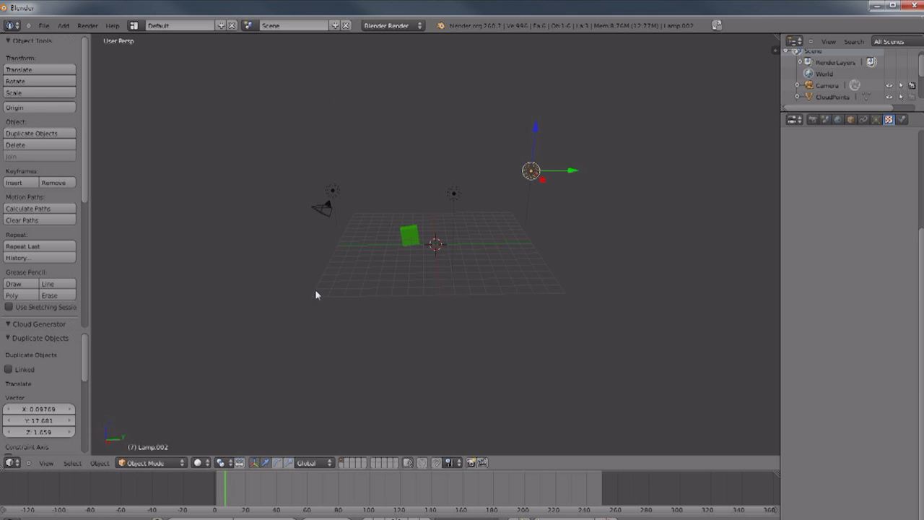
key(F12)
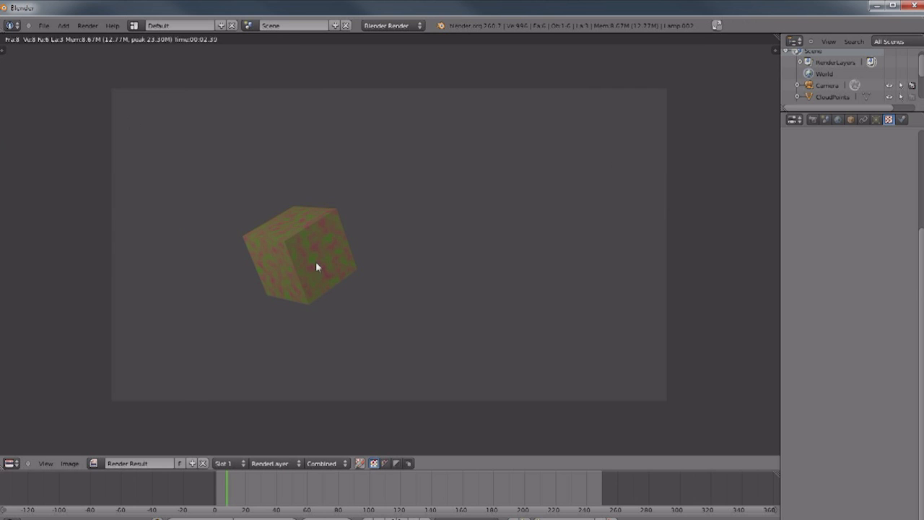
key(Escape)
- Select the original lamp and set its energy to 2.080
middle_drag(334, 274, 492, 190)
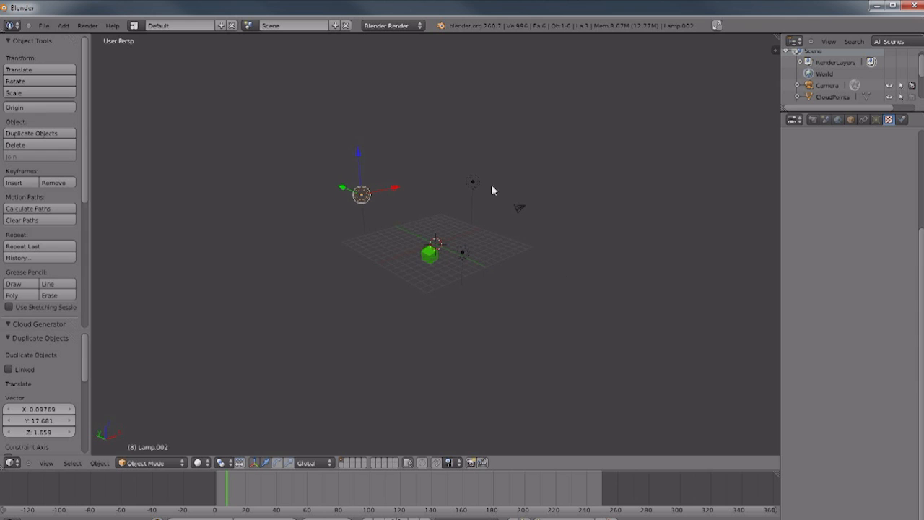
right_click(473, 185)
click(876, 120)
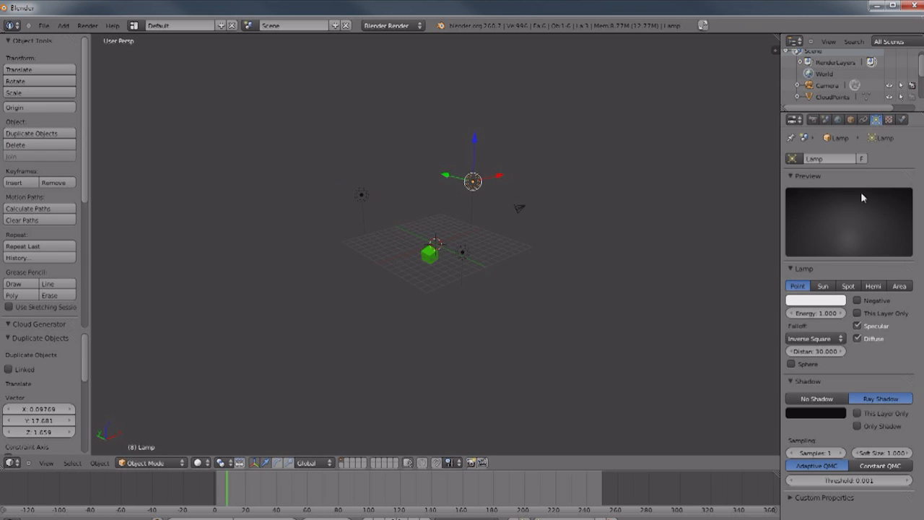
drag(815, 313, 838, 312)
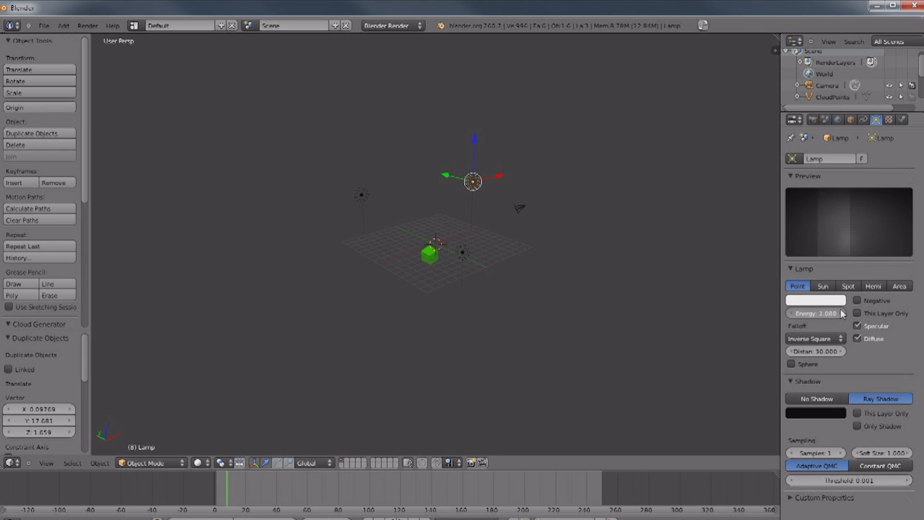
- Move the first duplicated lamp about 6.07 in X, and the second about -4.76 in X and -7.60 in Y
middle_drag(458, 254, 549, 328)
right_click(543, 277)
key(g)
click(533, 201)
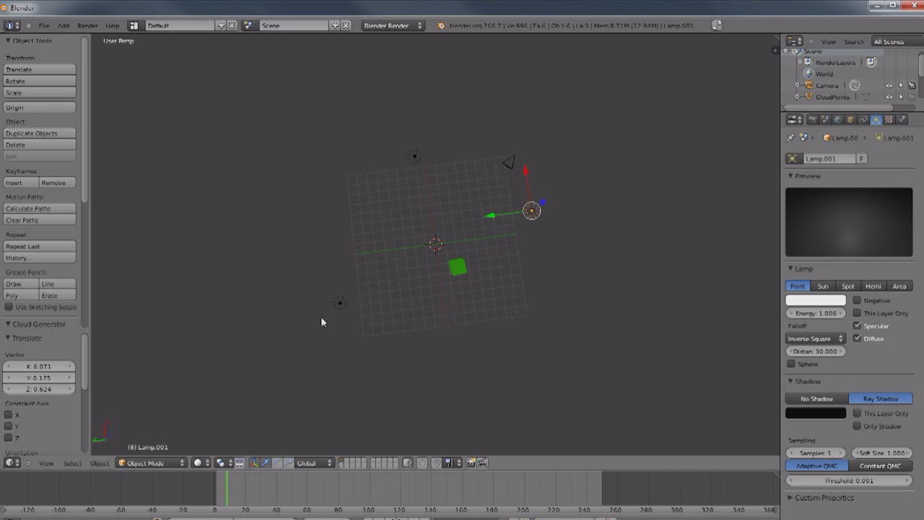
right_click(341, 305)
key(g)
click(443, 355)
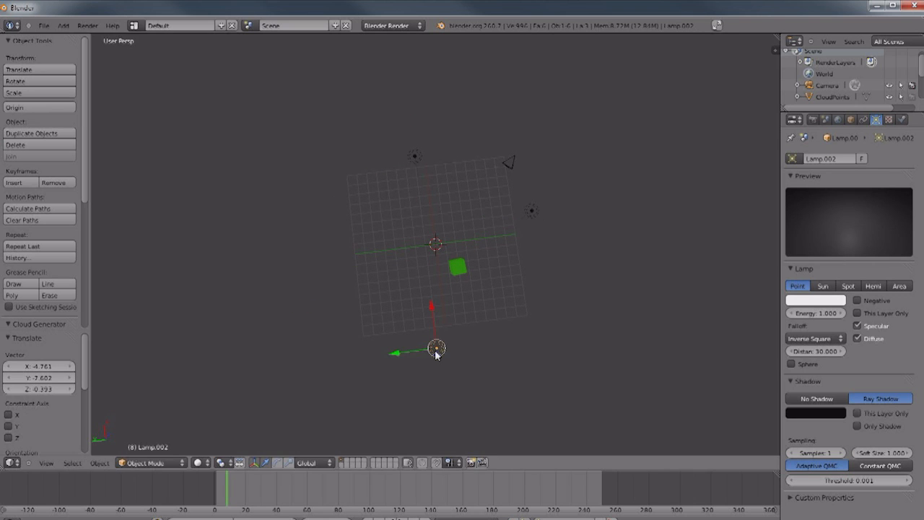
- Reposition the second duplicated lamp by about 1.78 in X, 2.09 in Y and 0.16 in Z
right_click(413, 156)
right_click(531, 210)
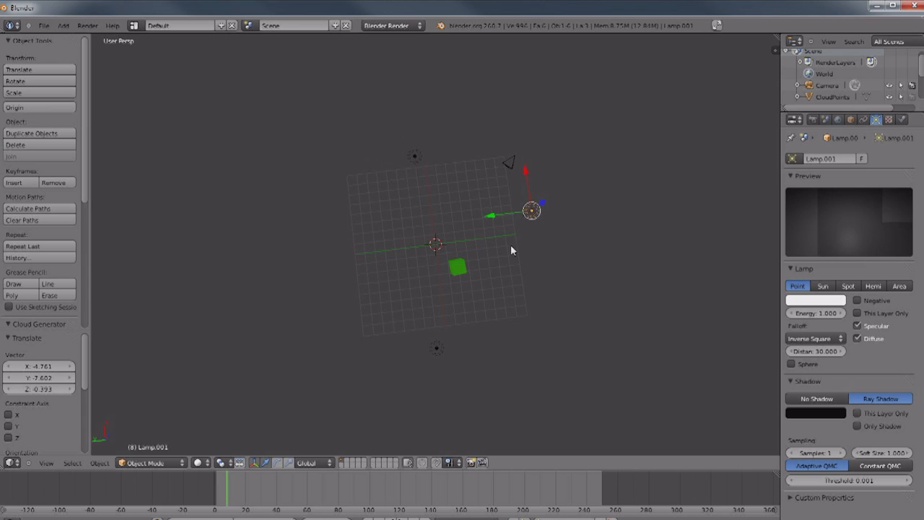
right_click(438, 348)
key(g)
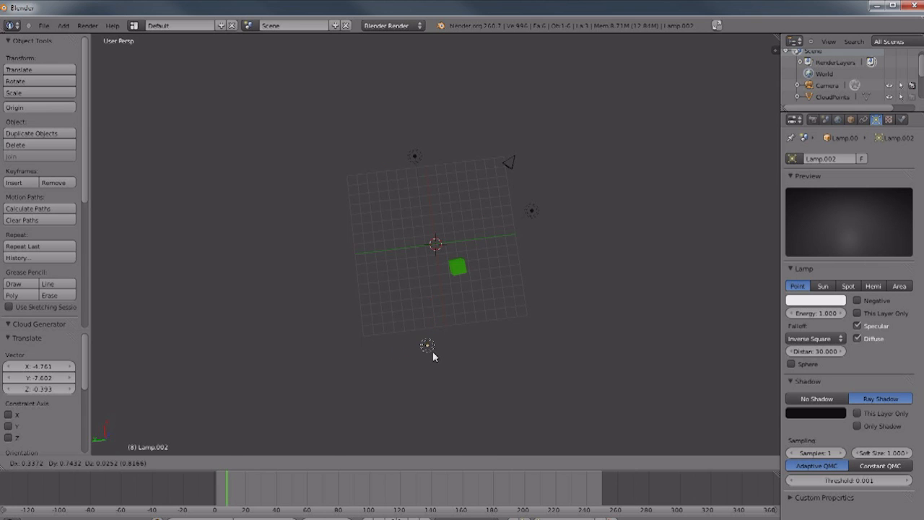
click(430, 363)
- Scrub the animation to frame 20, render the cube with the rearranged lamps and close the render
middle_drag(303, 312, 261, 349)
click(235, 484)
mouse_move(234, 484)
mouse_down()
mouse_move(258, 483)
mouse_move(245, 480)
mouse_up()
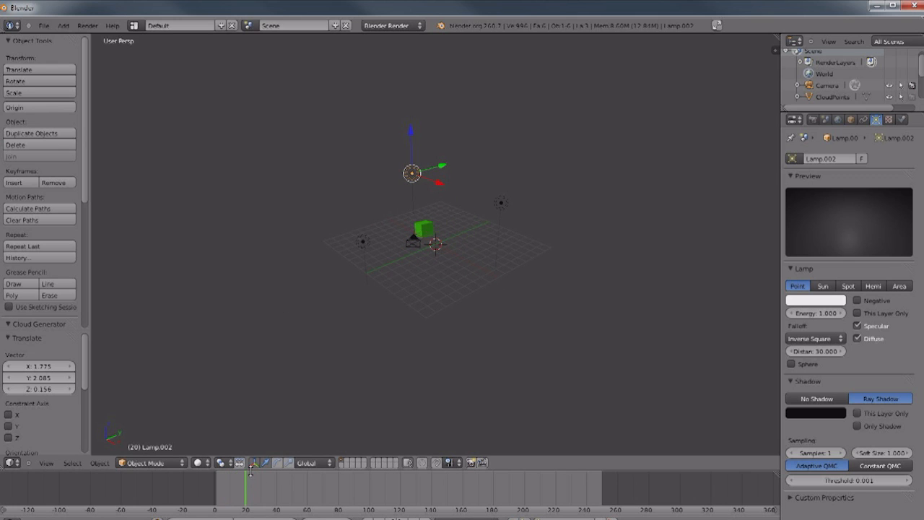
key(F12)
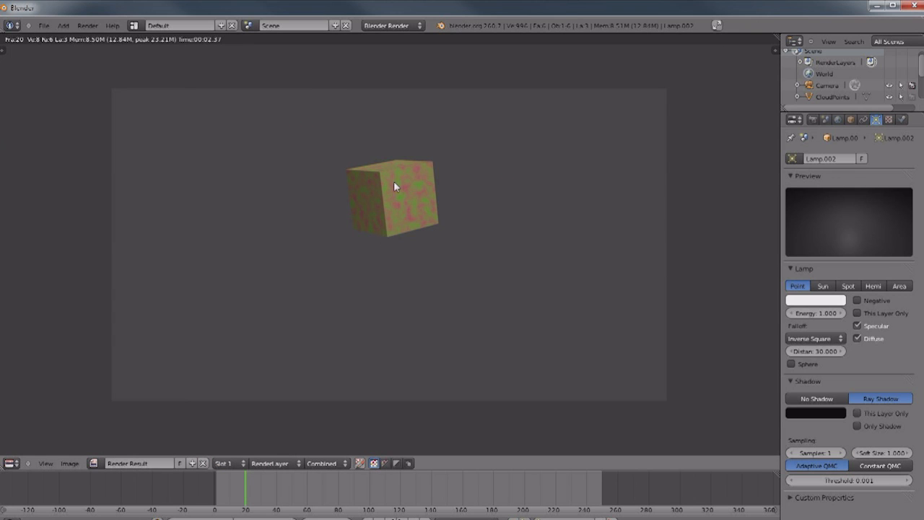
key(Escape)
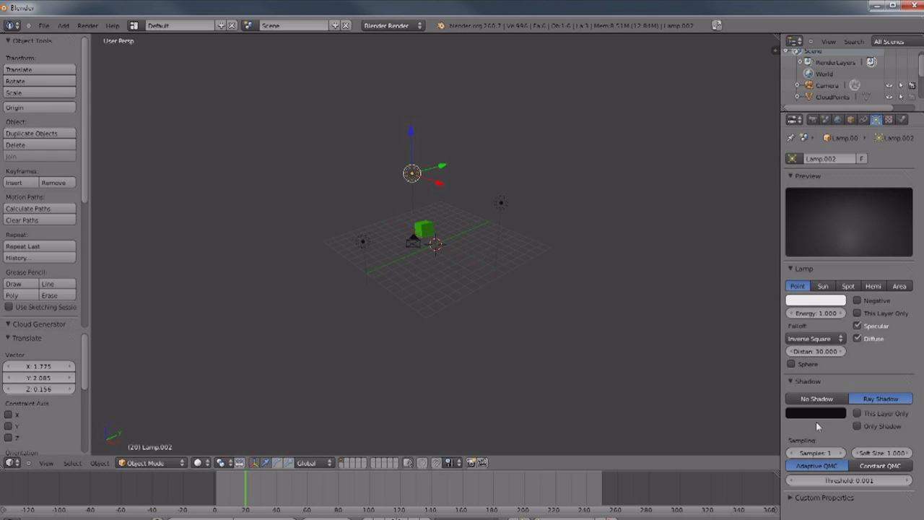
- Select the original lamp and change its light color to a pale purple
scroll(533, 358, up, 3)
scroll(532, 358, down, 4)
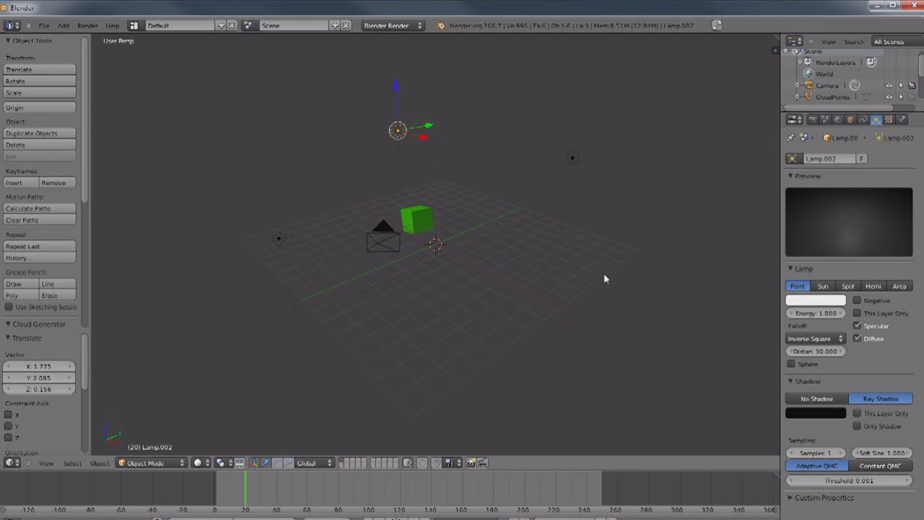
right_click(543, 178)
click(816, 299)
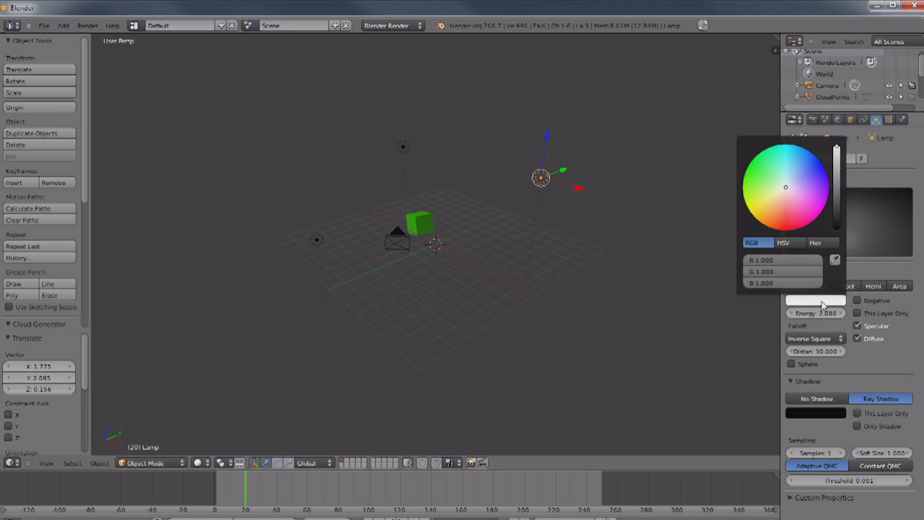
drag(786, 186, 805, 179)
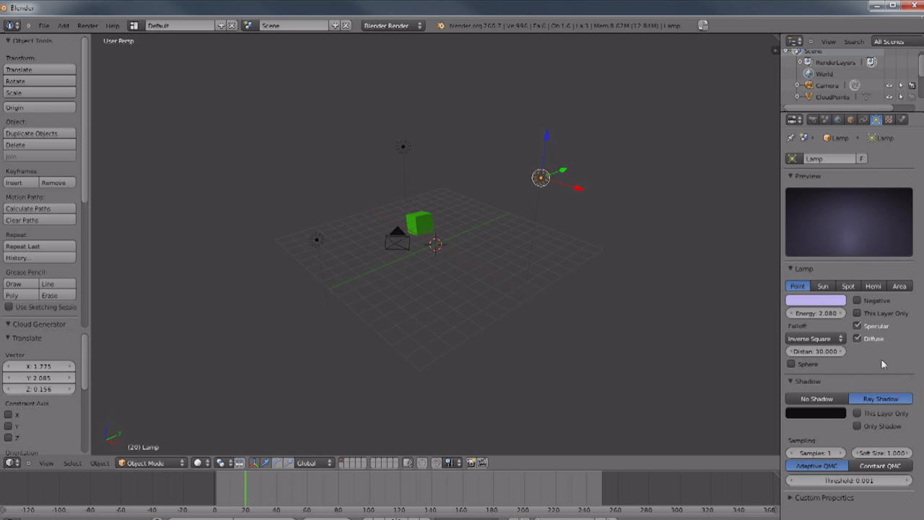
- Render frame 20 again to examine the tinted light on the cube, and close the render
key(F12)
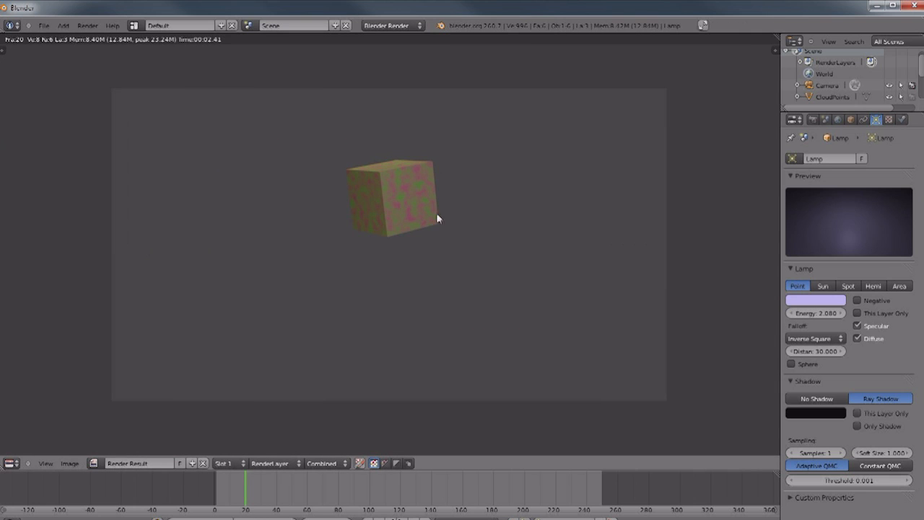
key(Escape)
key(g)
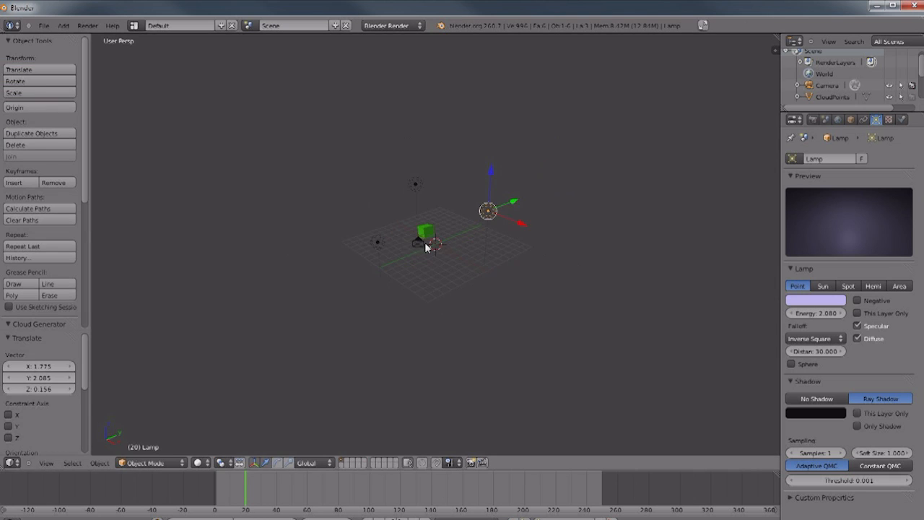
key(Escape)
middle_drag(392, 318, 508, 354)
scroll(475, 349, down, 4)
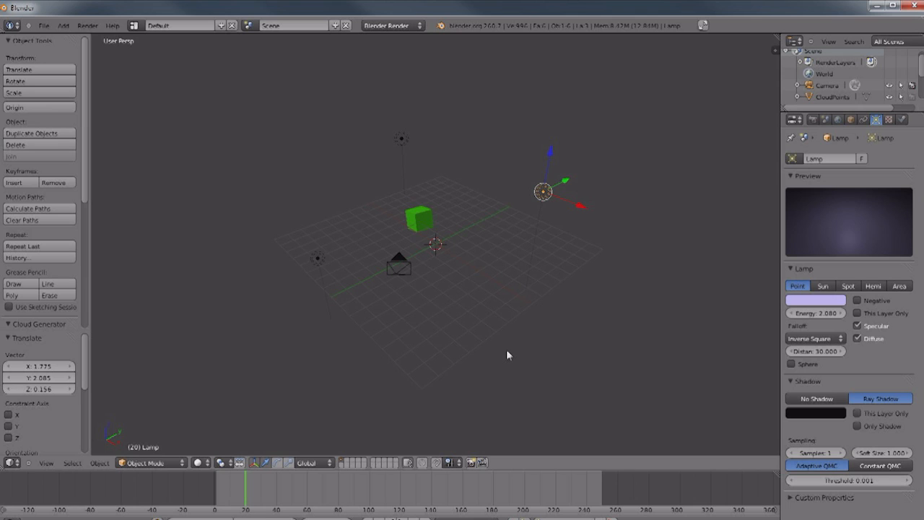
- Undo the lamp's color change, the scrub to frame 20 and the last move of the second duplicated lamp
key(ctrl+z)
key(ctrl+z)
key(ctrl+z)
key(ctrl+z)
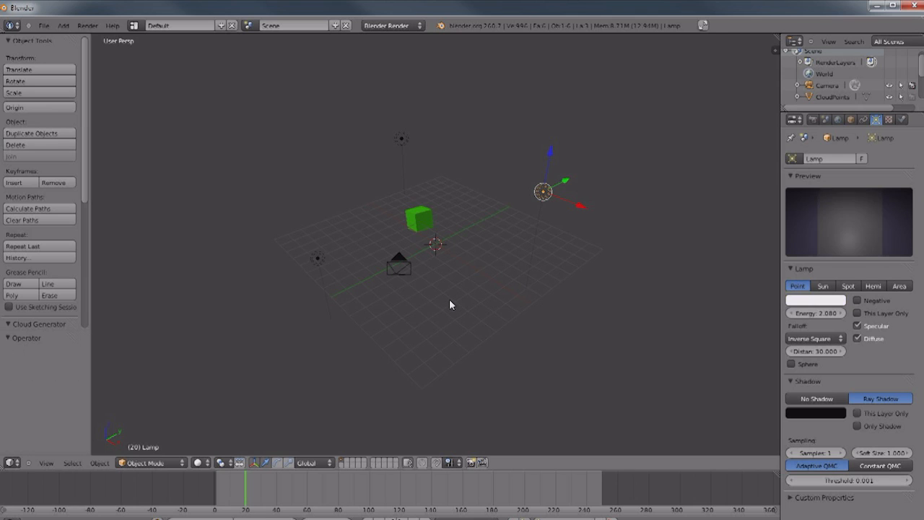
key(ctrl+z)
key(ctrl+z)
key(ctrl+z)
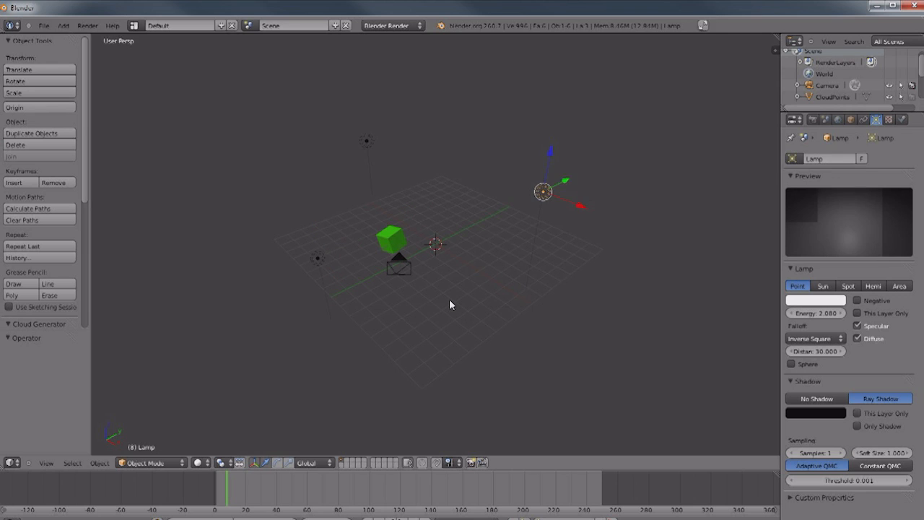
- Undo the earlier moves of the duplicated lamps and the original lamp's energy change
middle_drag(450, 319, 527, 313)
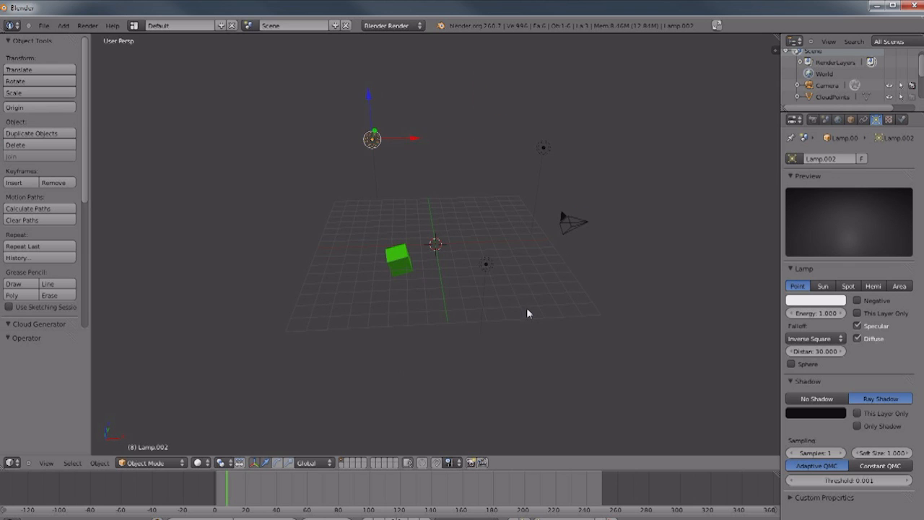
key(ctrl+z)
key(ctrl+z)
key(ctrl+z)
key(ctrl+z)
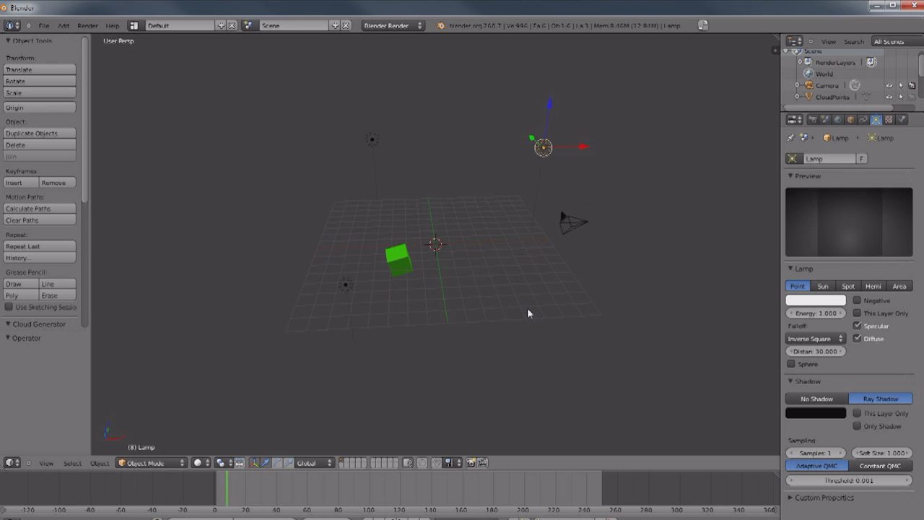
- Open the user preferences and look through the System, File, Themes, Addons, Editing and Interface settings
key(ctrl+alt+u)
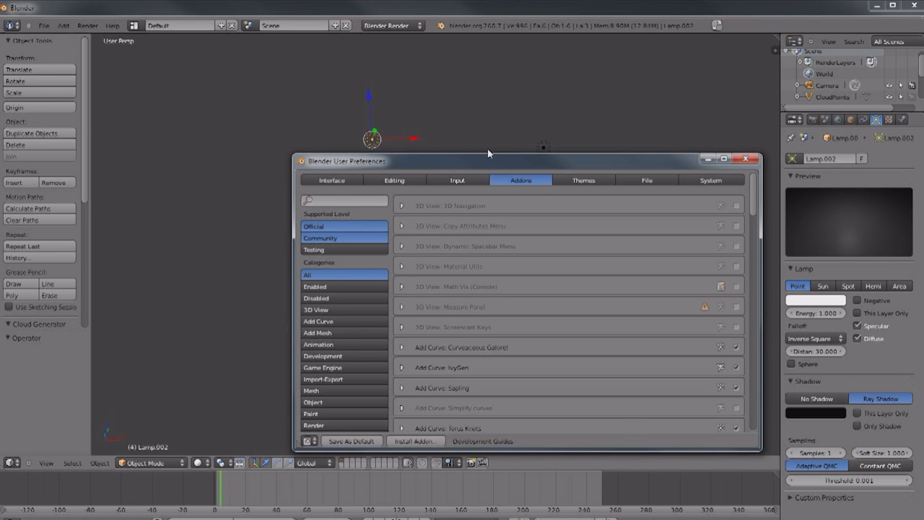
drag(487, 153, 464, 123)
click(688, 149)
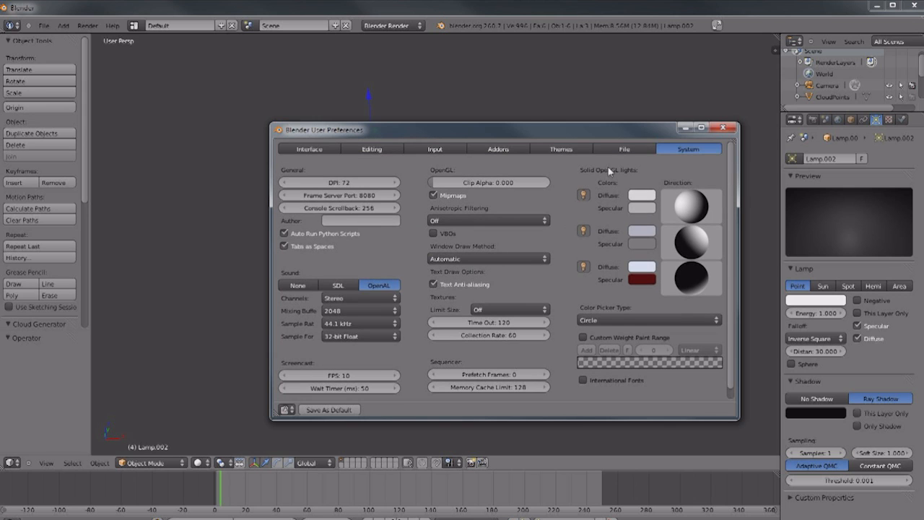
click(624, 150)
click(561, 149)
click(498, 149)
click(382, 149)
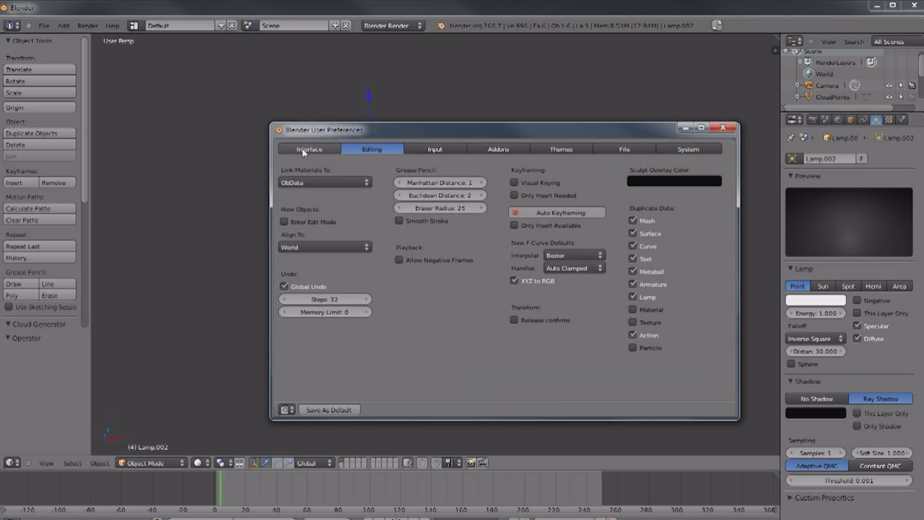
click(304, 150)
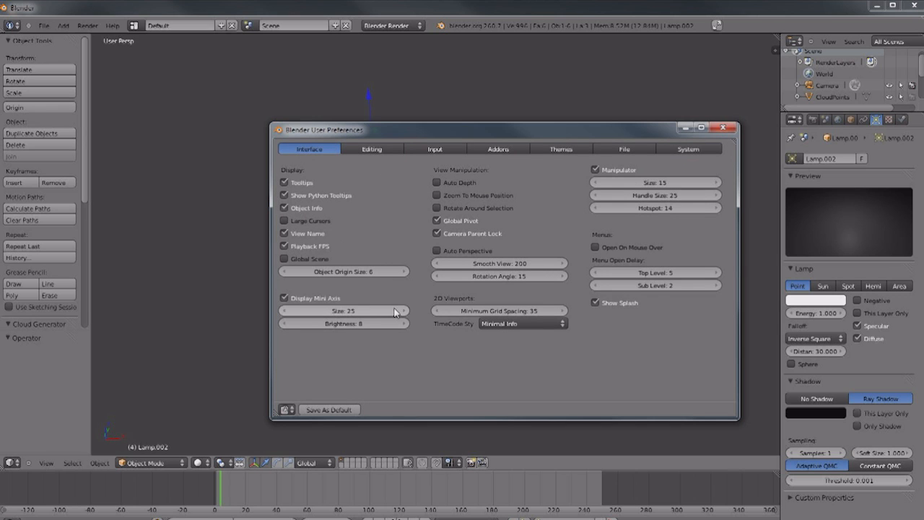
- Review the Editing and System settings in the user preferences again, and close the preferences window
click(383, 151)
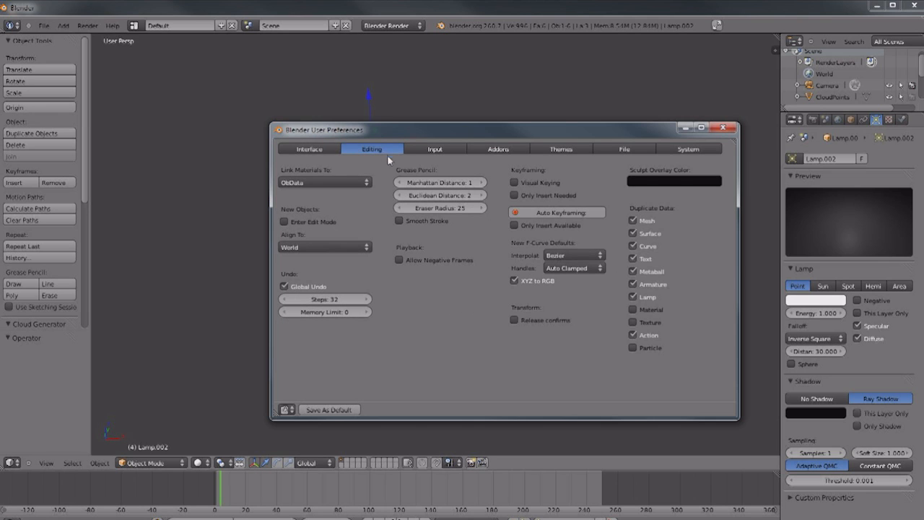
click(693, 150)
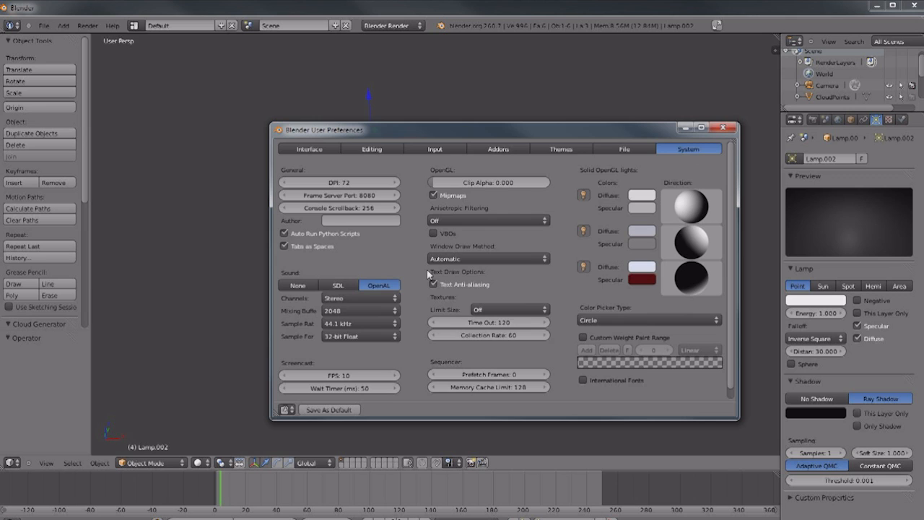
scroll(428, 273, down, 1)
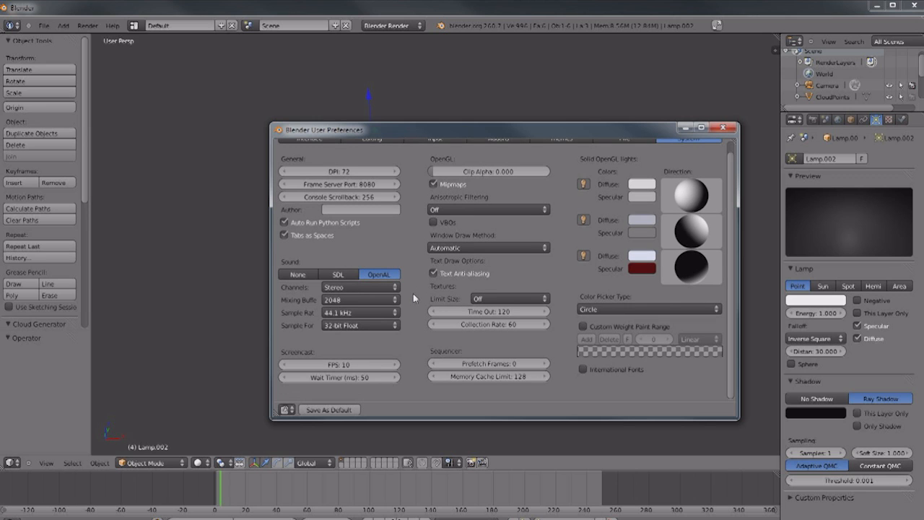
scroll(413, 293, up, 1)
click(724, 129)
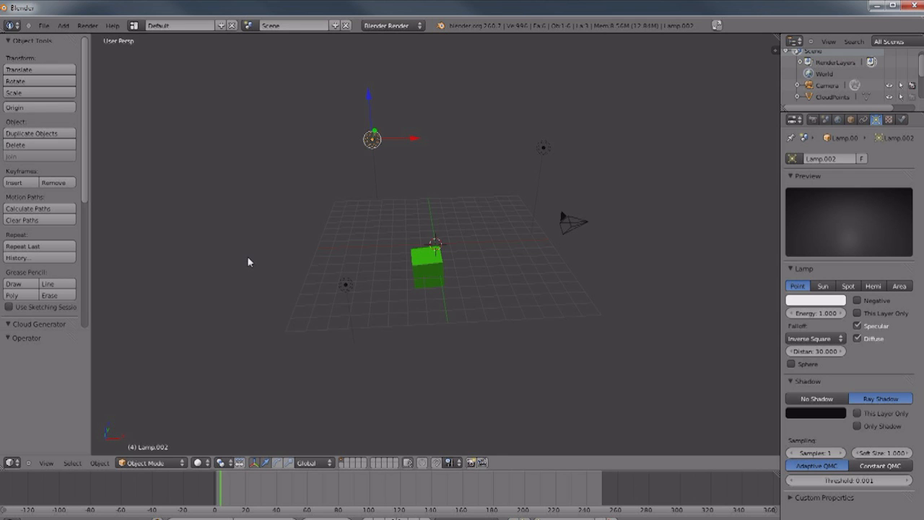
- Step the animation back one frame to frame 4 to check the cube's position among the lamps
middle_drag(440, 343, 375, 341)
scroll(375, 340, down, 2)
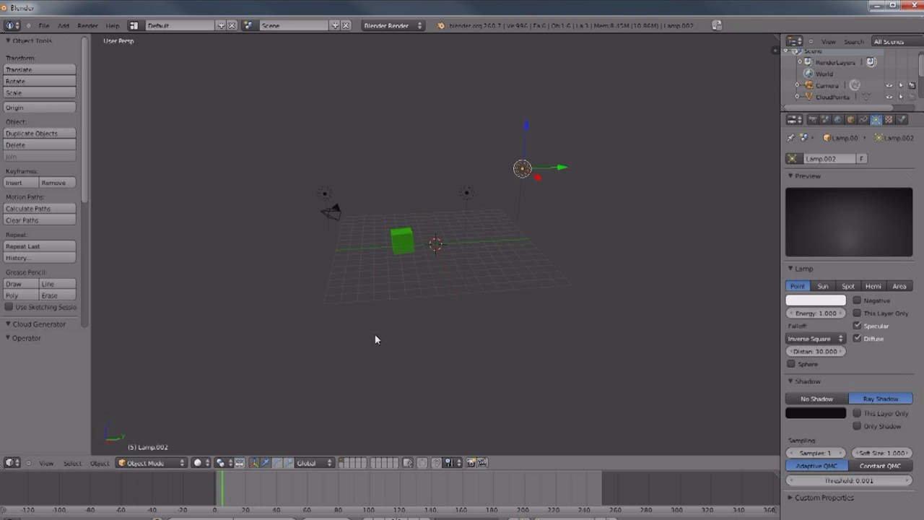
key(Left)
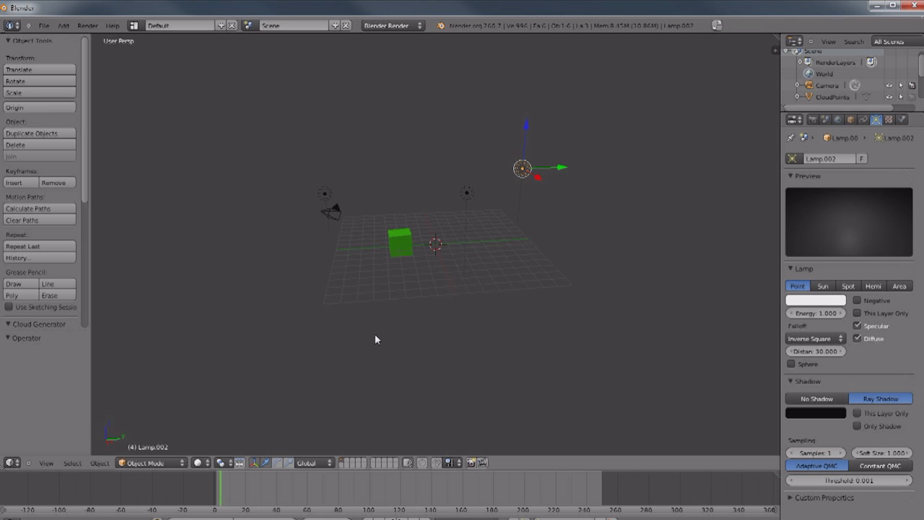